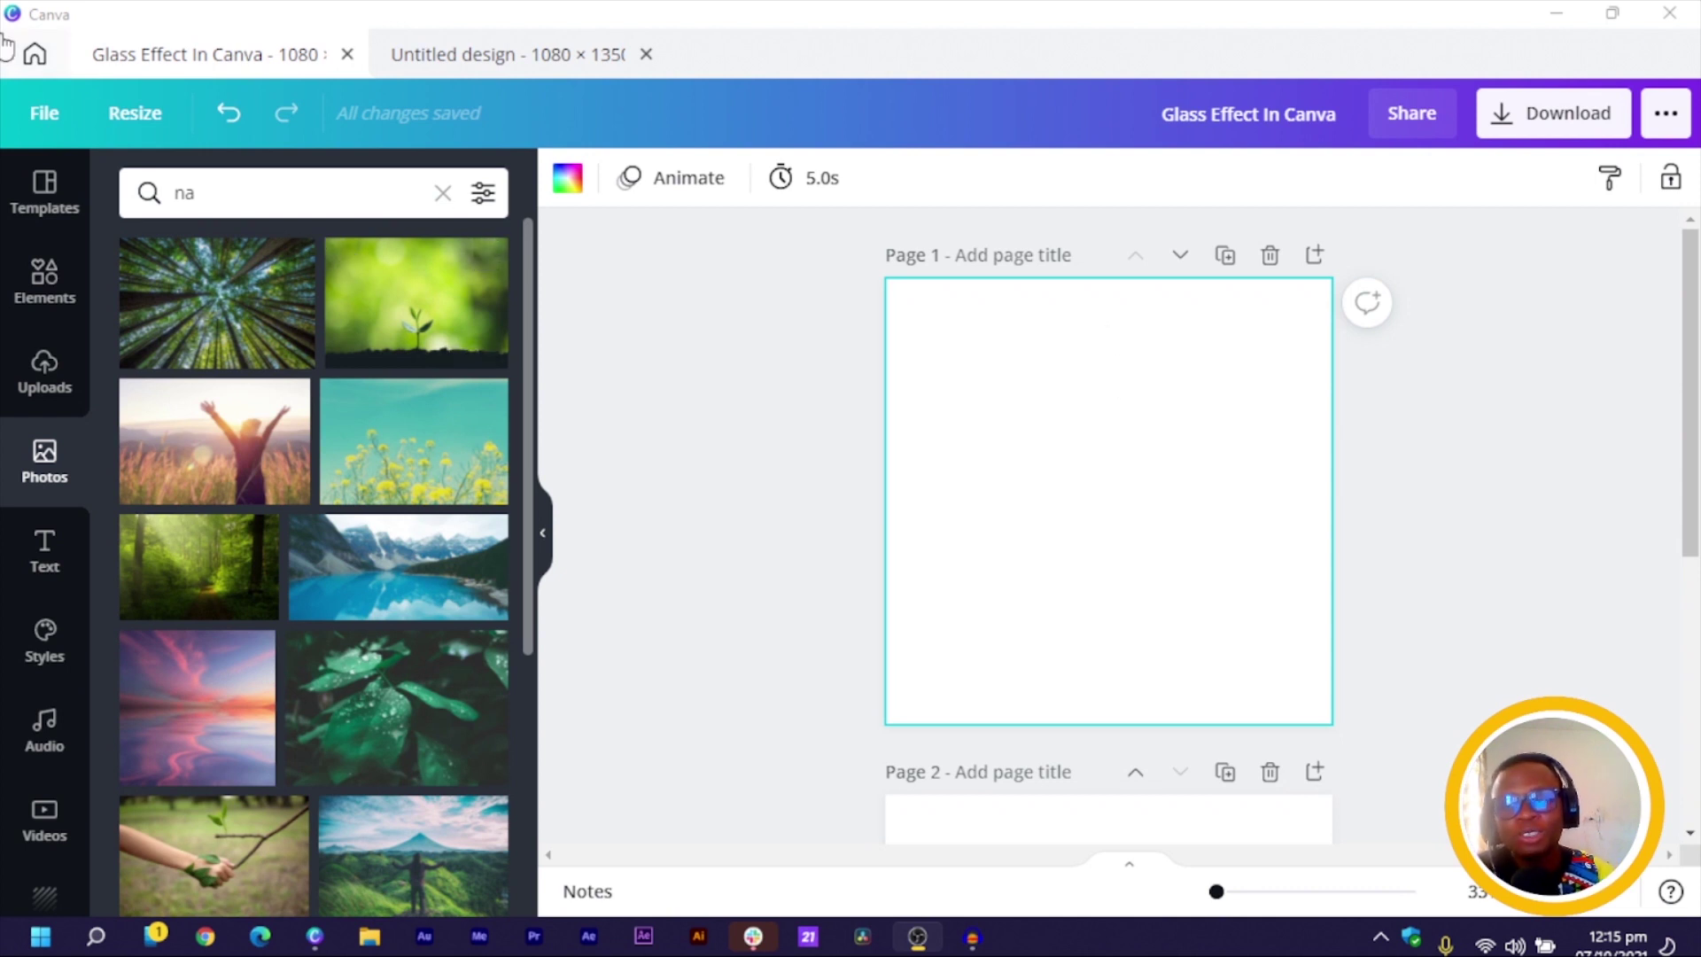
- Leave the Glass Effect In Canva design and return to the All your designs home page
click(35, 54)
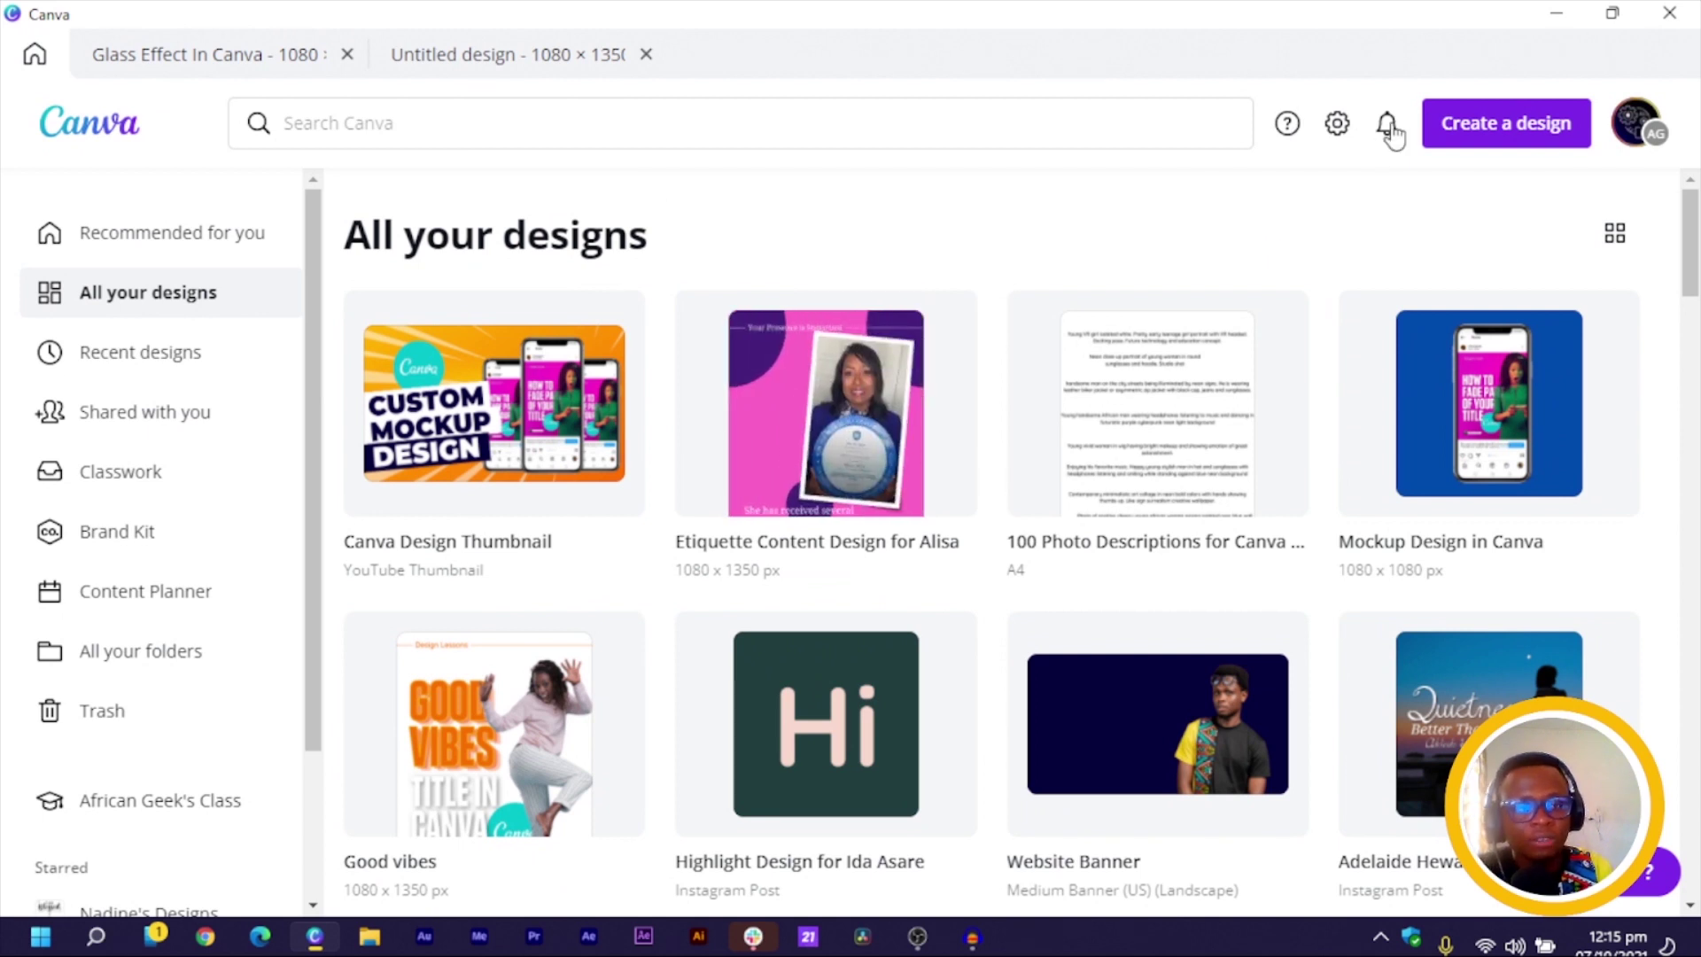
- Look at the Custom size options, then return to the Glass Effect In Canva design
click(1457, 129)
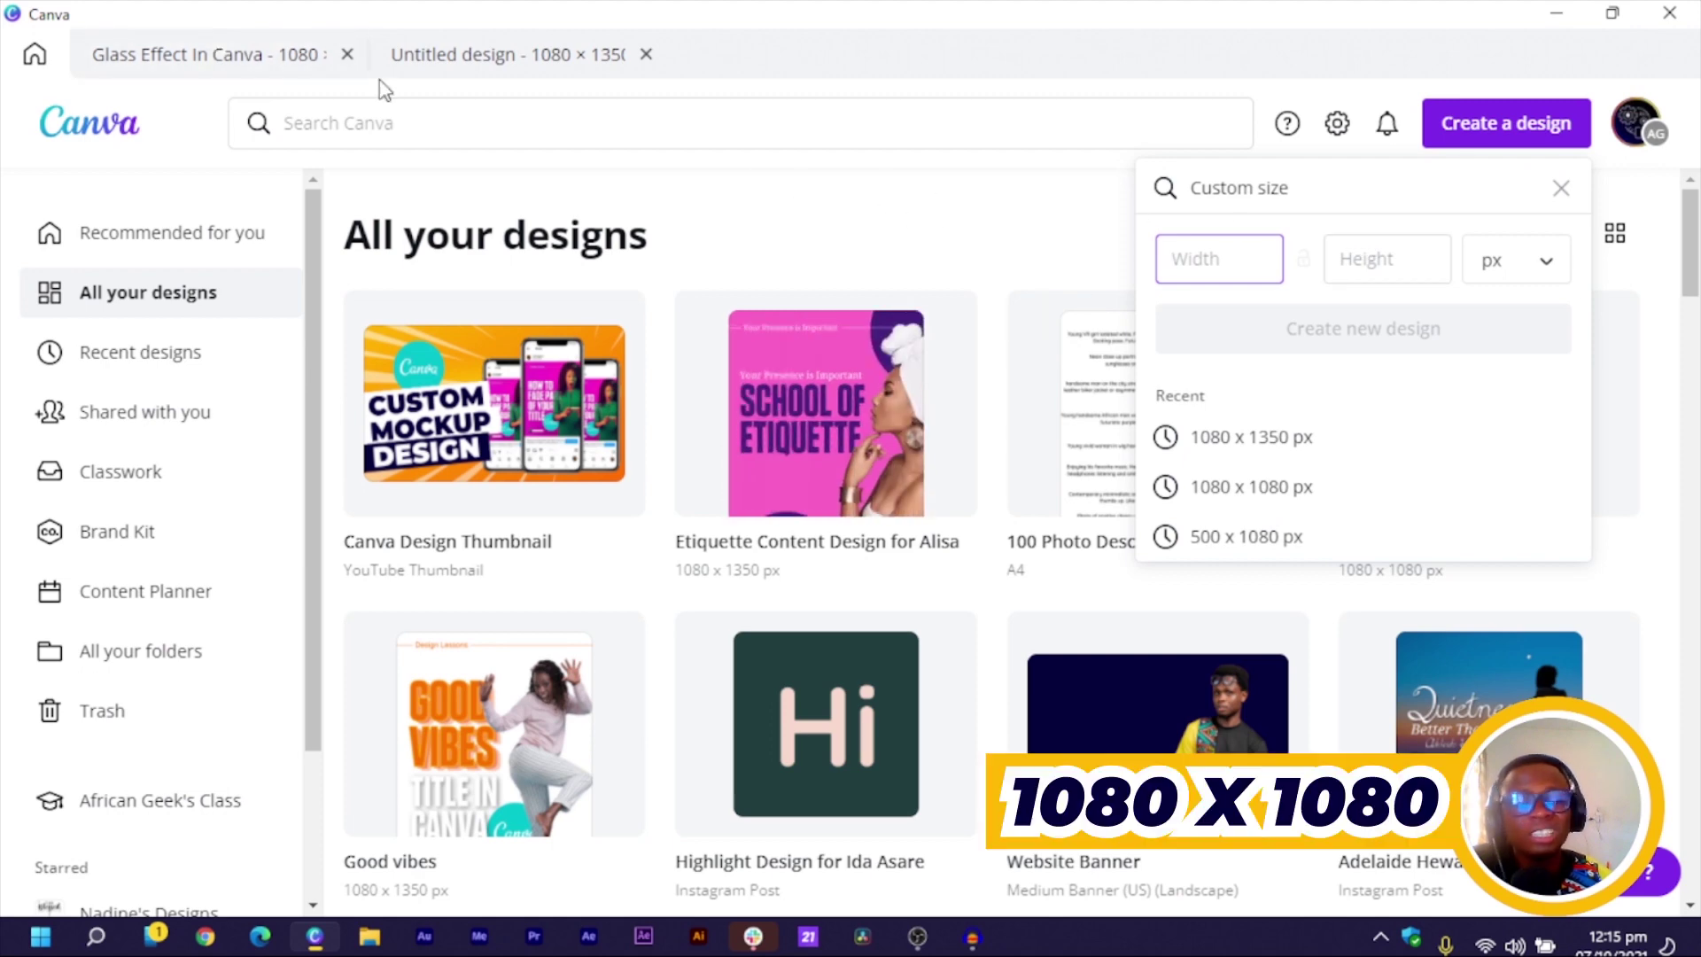
click(168, 55)
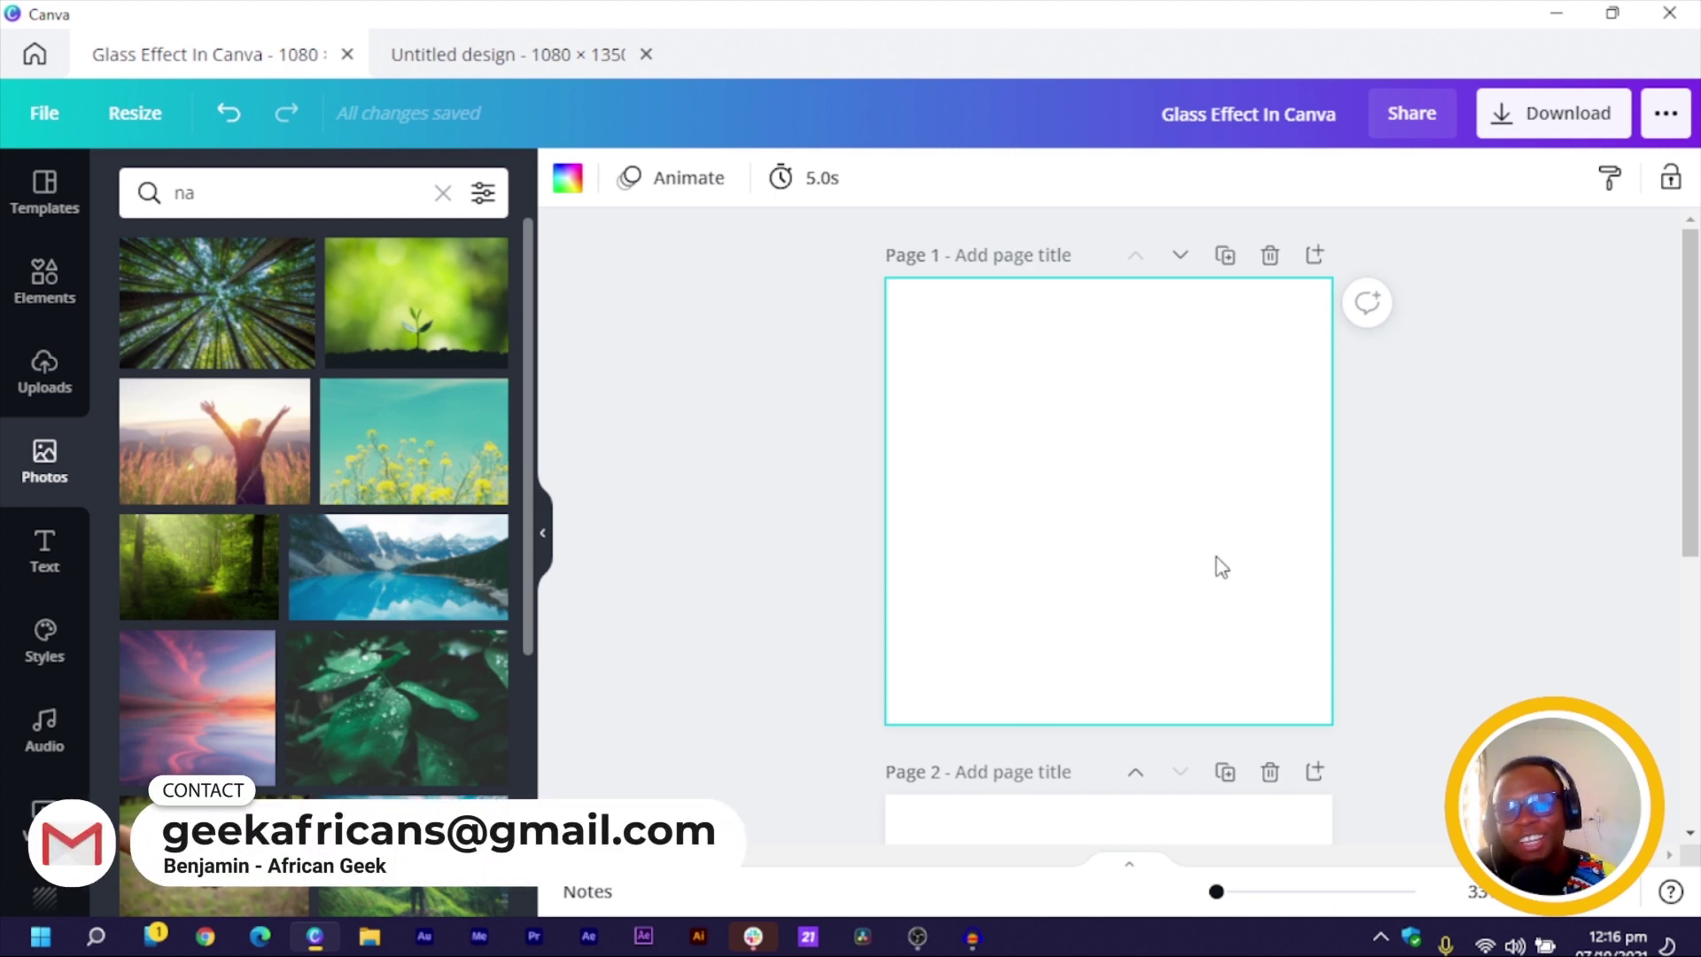
- Add the dark green leaf photo to page 1, stretch it to fill the page, and duplicate it
scroll(488, 532, down, 4)
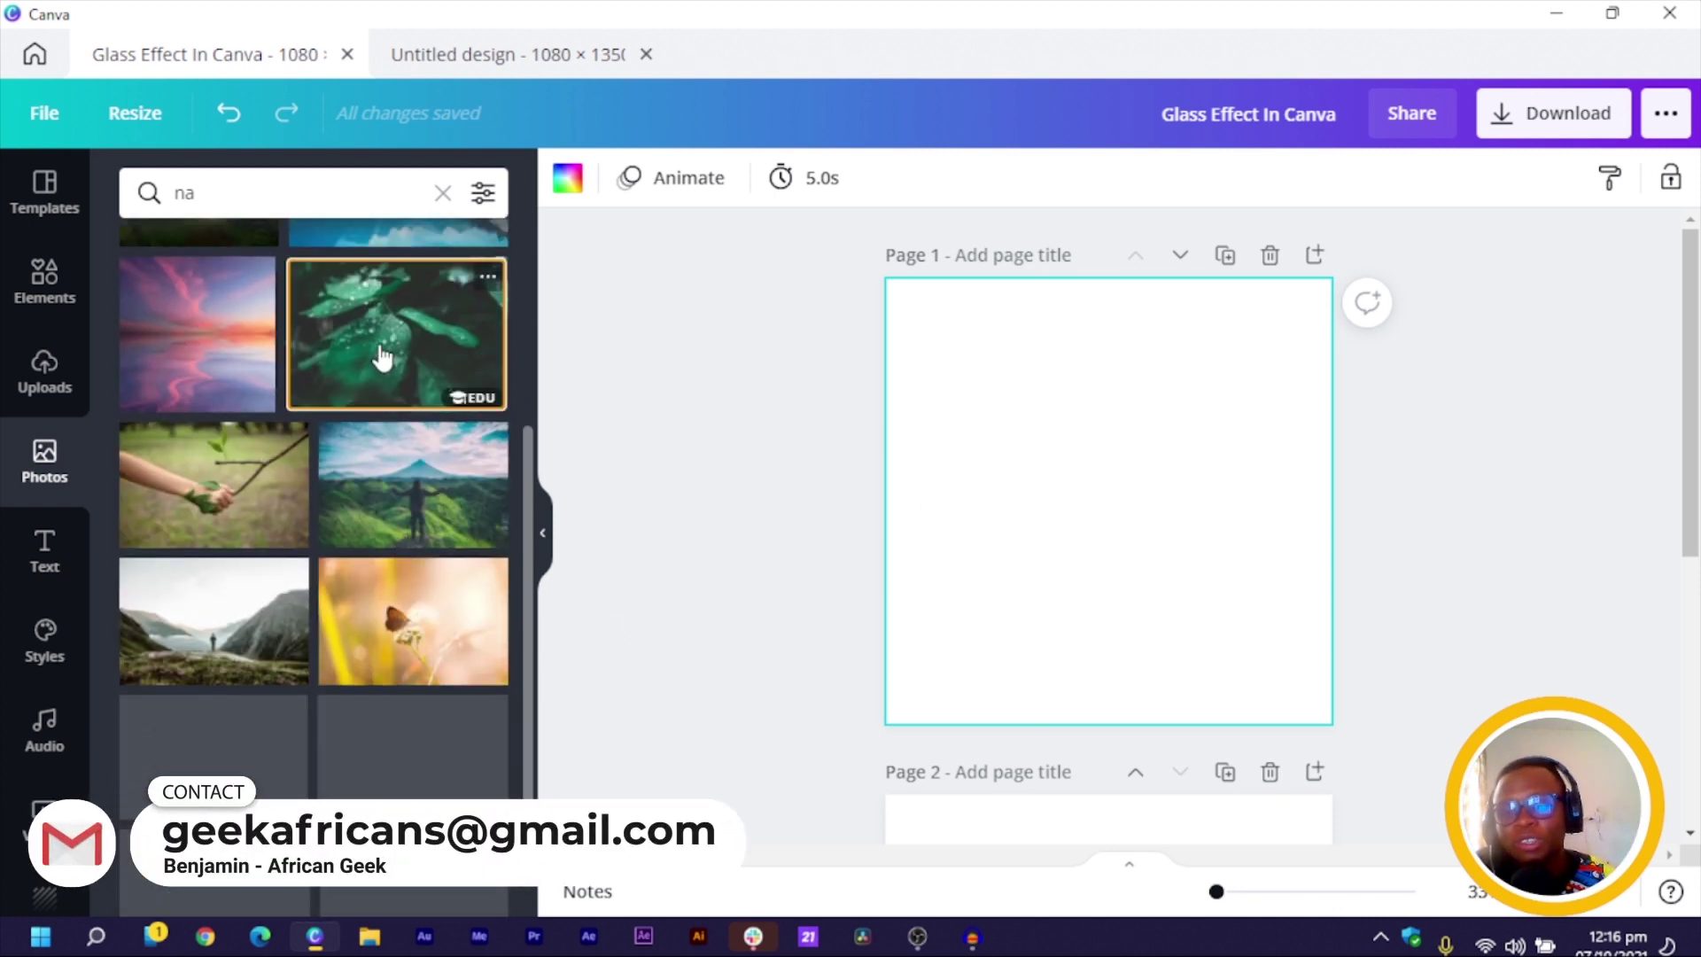
click(383, 357)
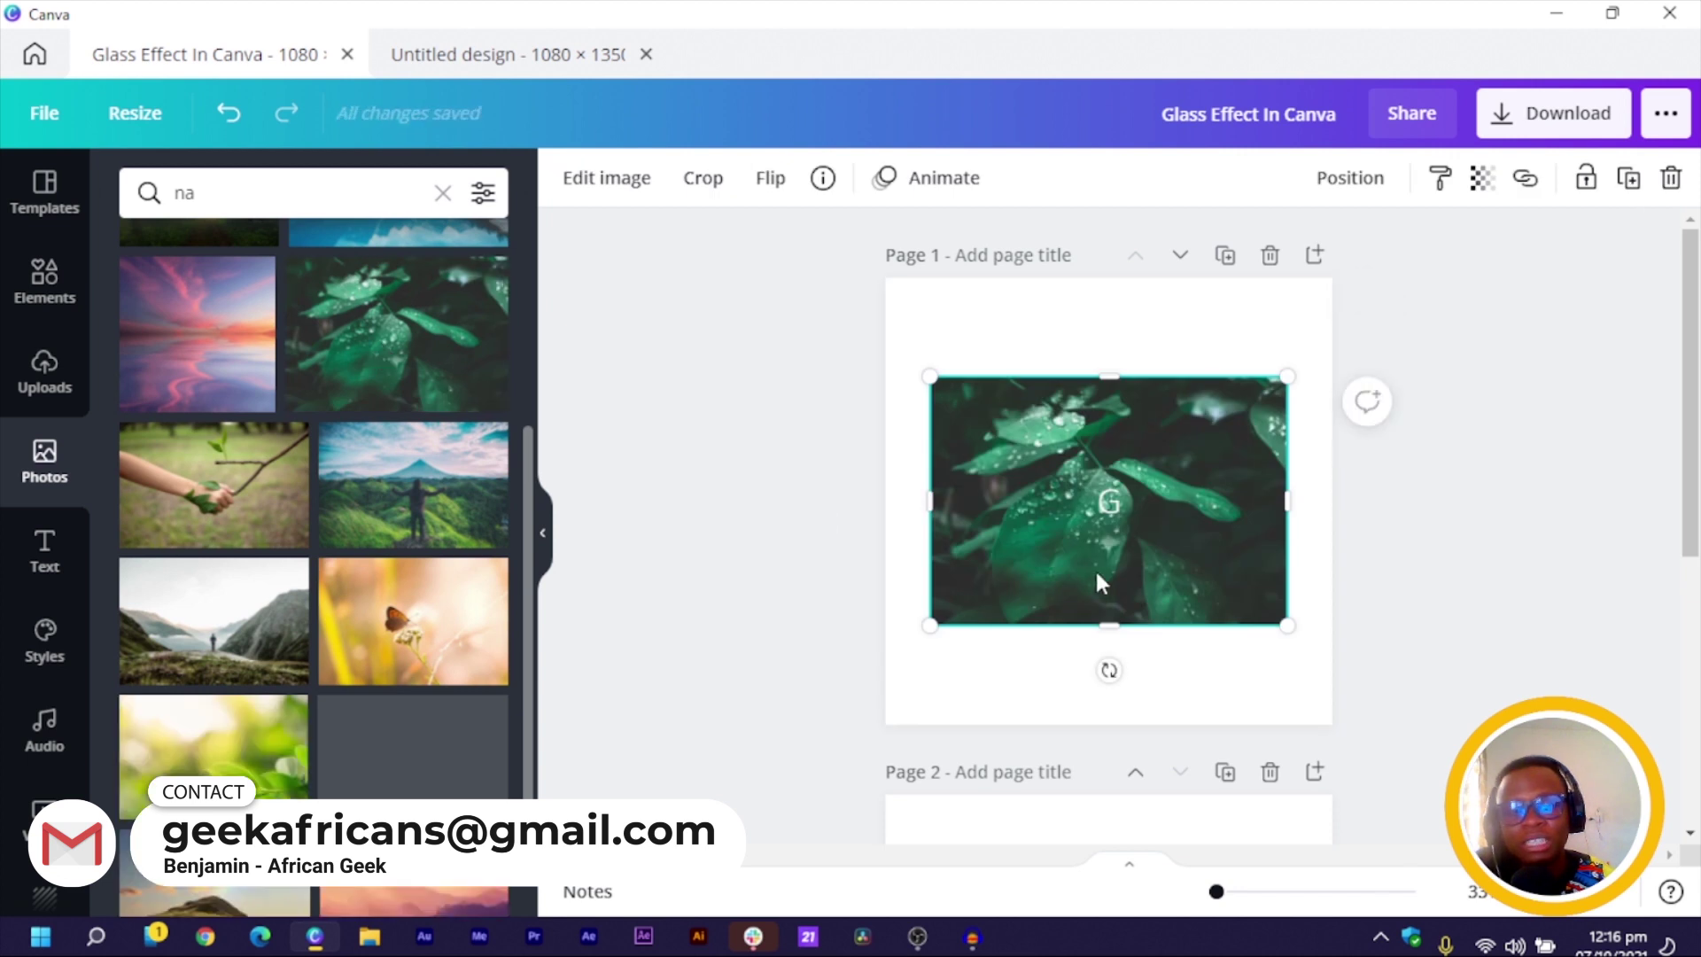
click(1098, 511)
key(Escape)
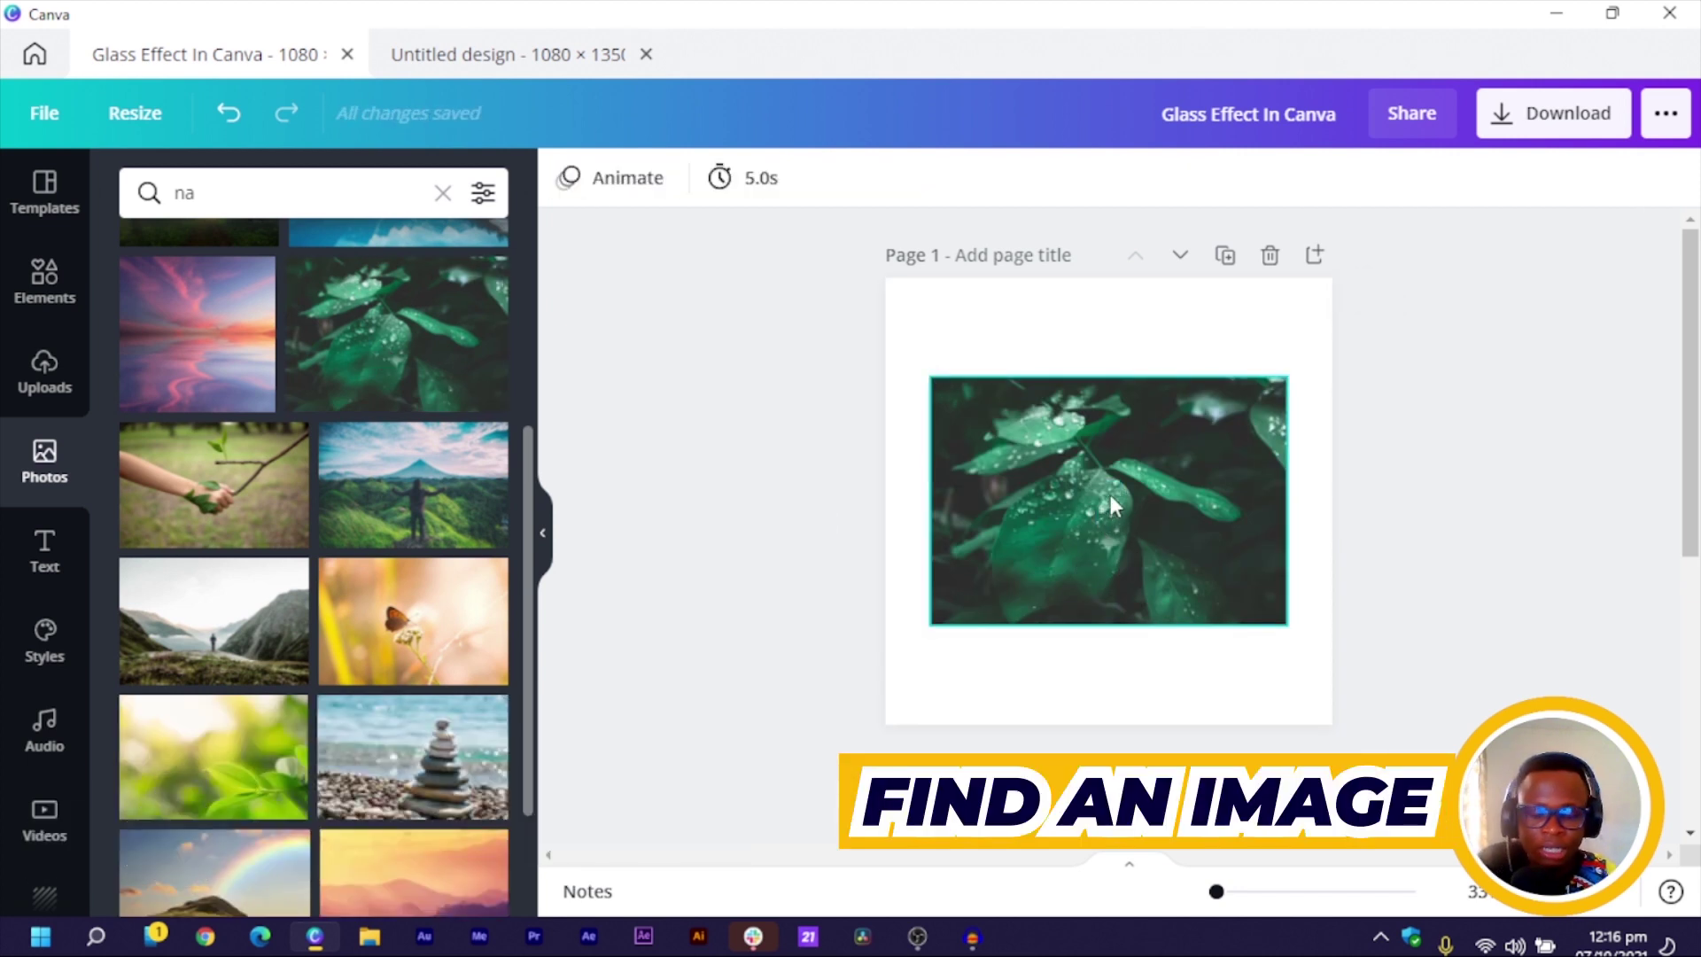
click(1109, 495)
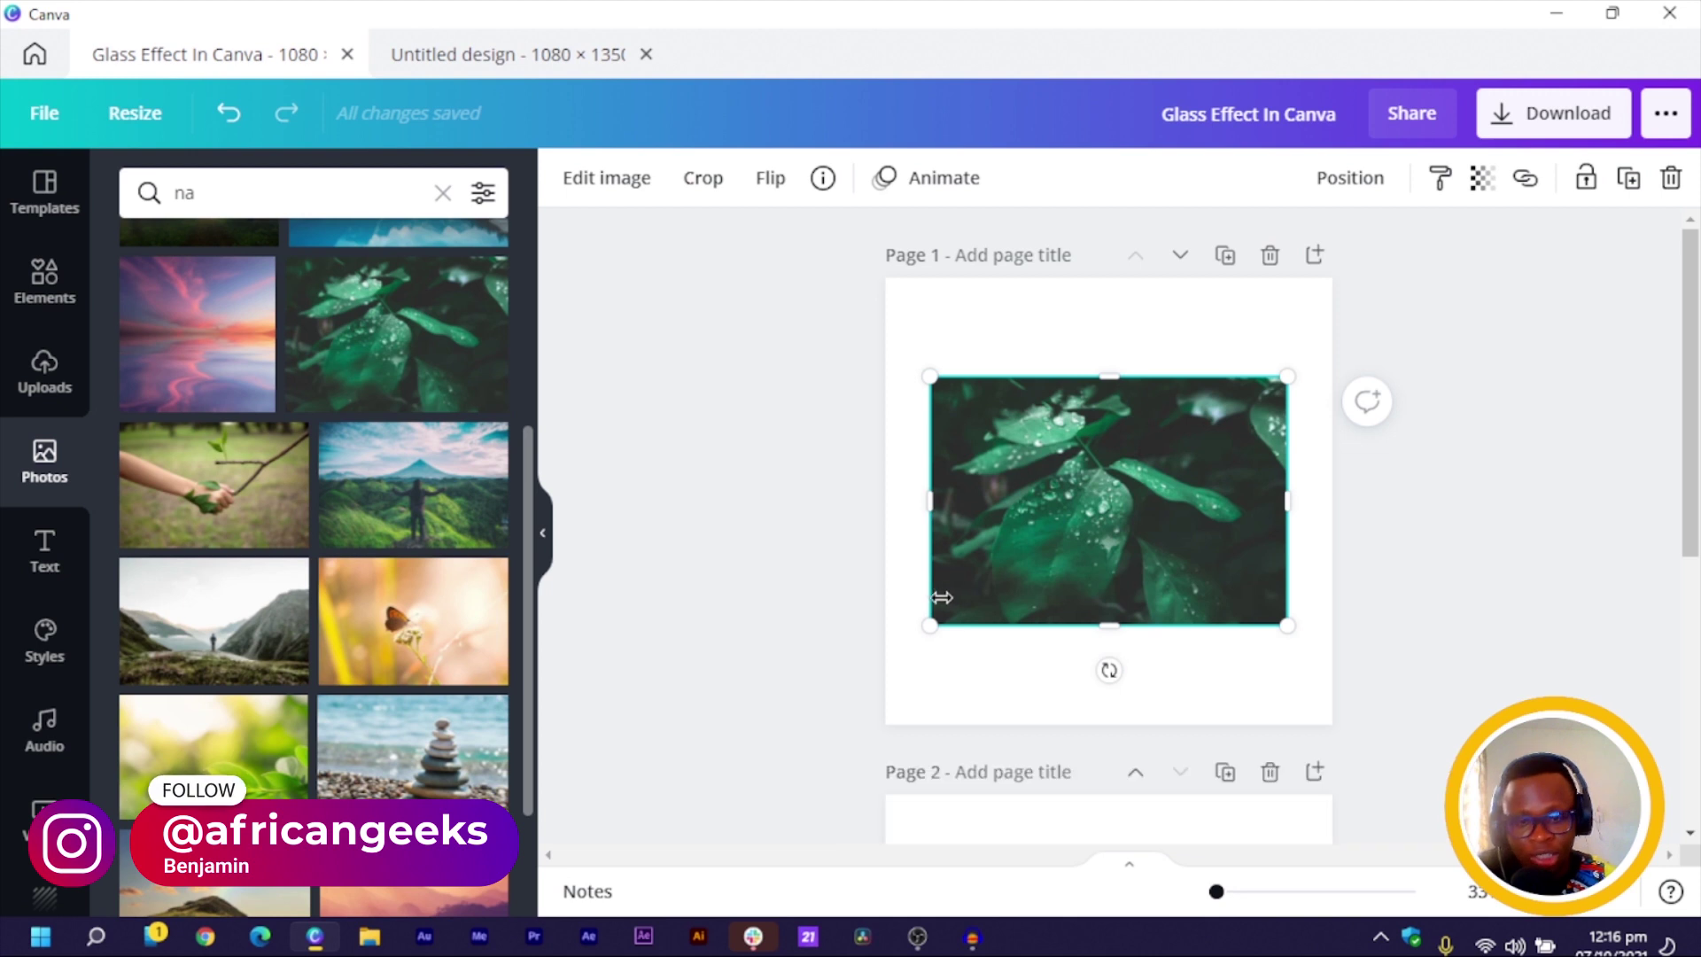
drag(875, 662, 771, 694)
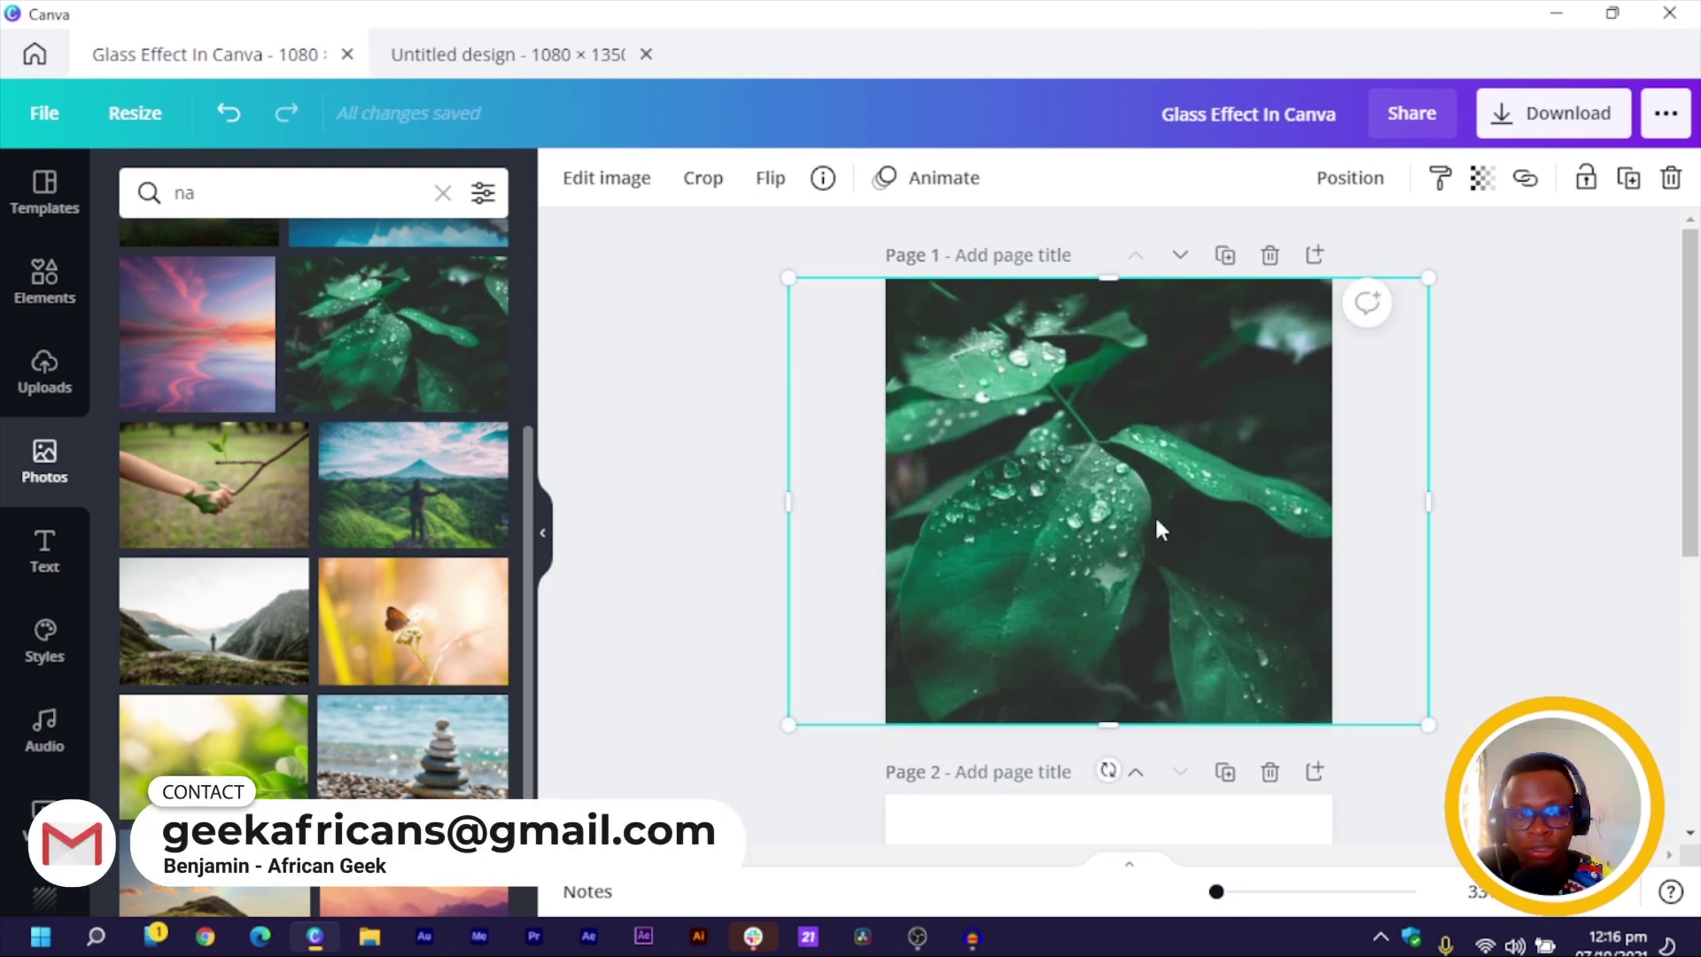
key(ctrl+d)
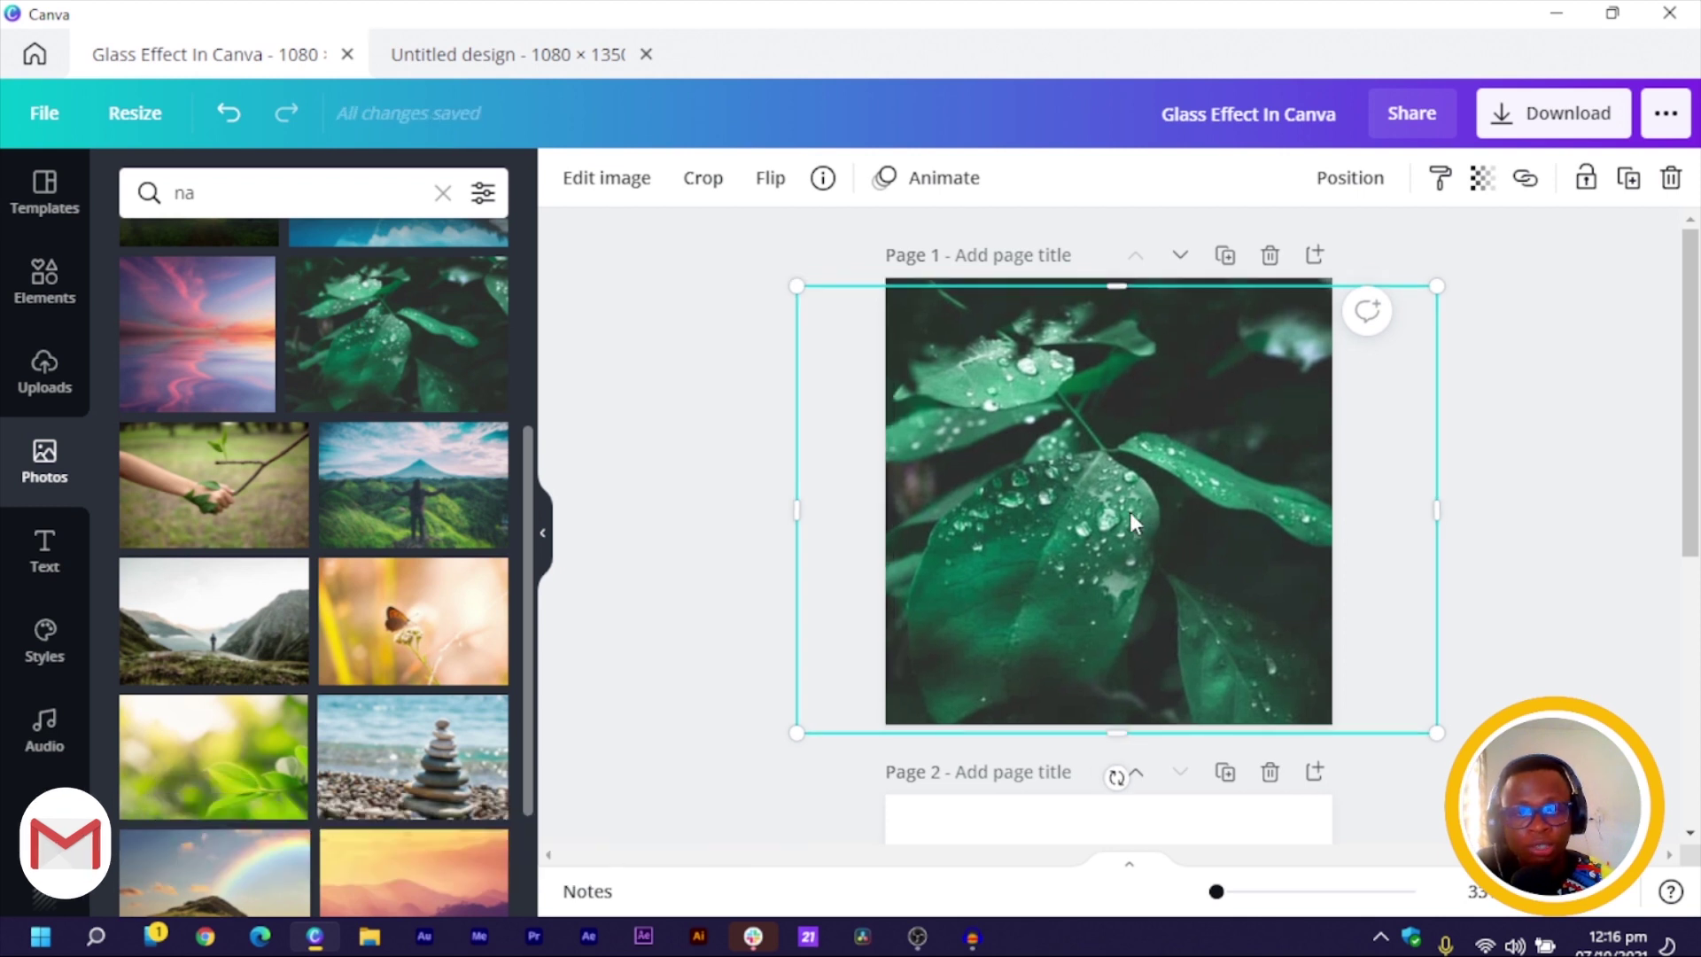
drag(1129, 512, 1118, 671)
- Align the leaf photo copy with page 1 and narrow it to a 693 × 1080 central strip
click(821, 376)
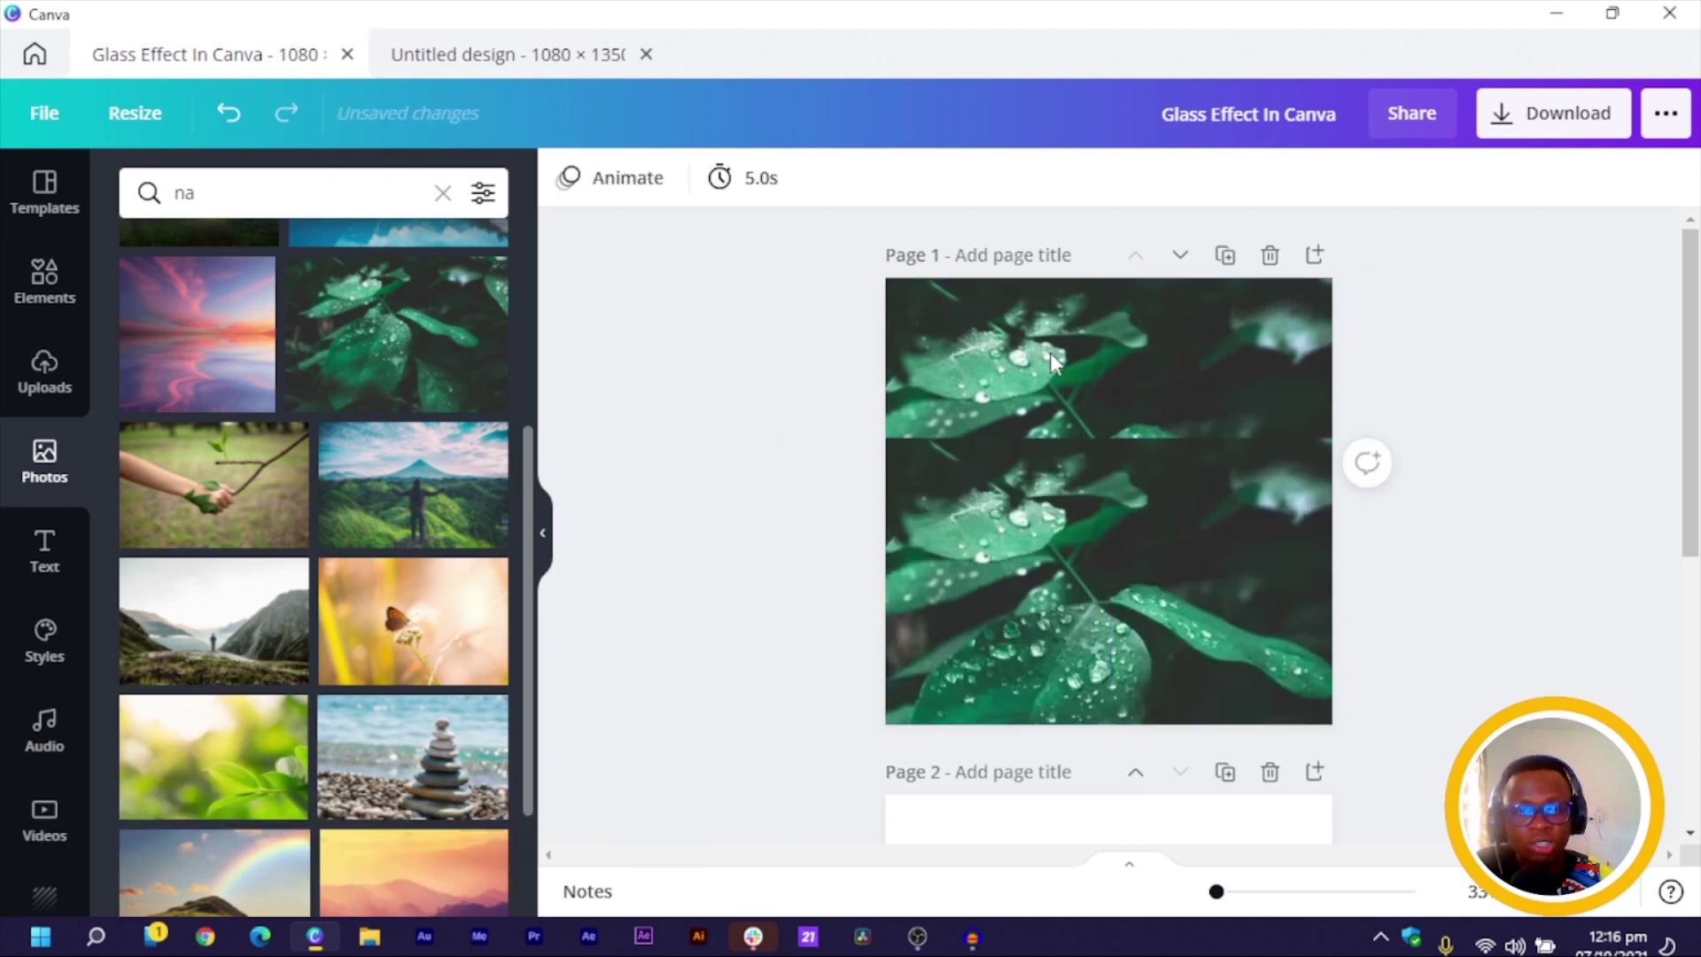
click(1123, 339)
drag(1064, 511, 1064, 421)
drag(813, 489, 949, 486)
click(714, 471)
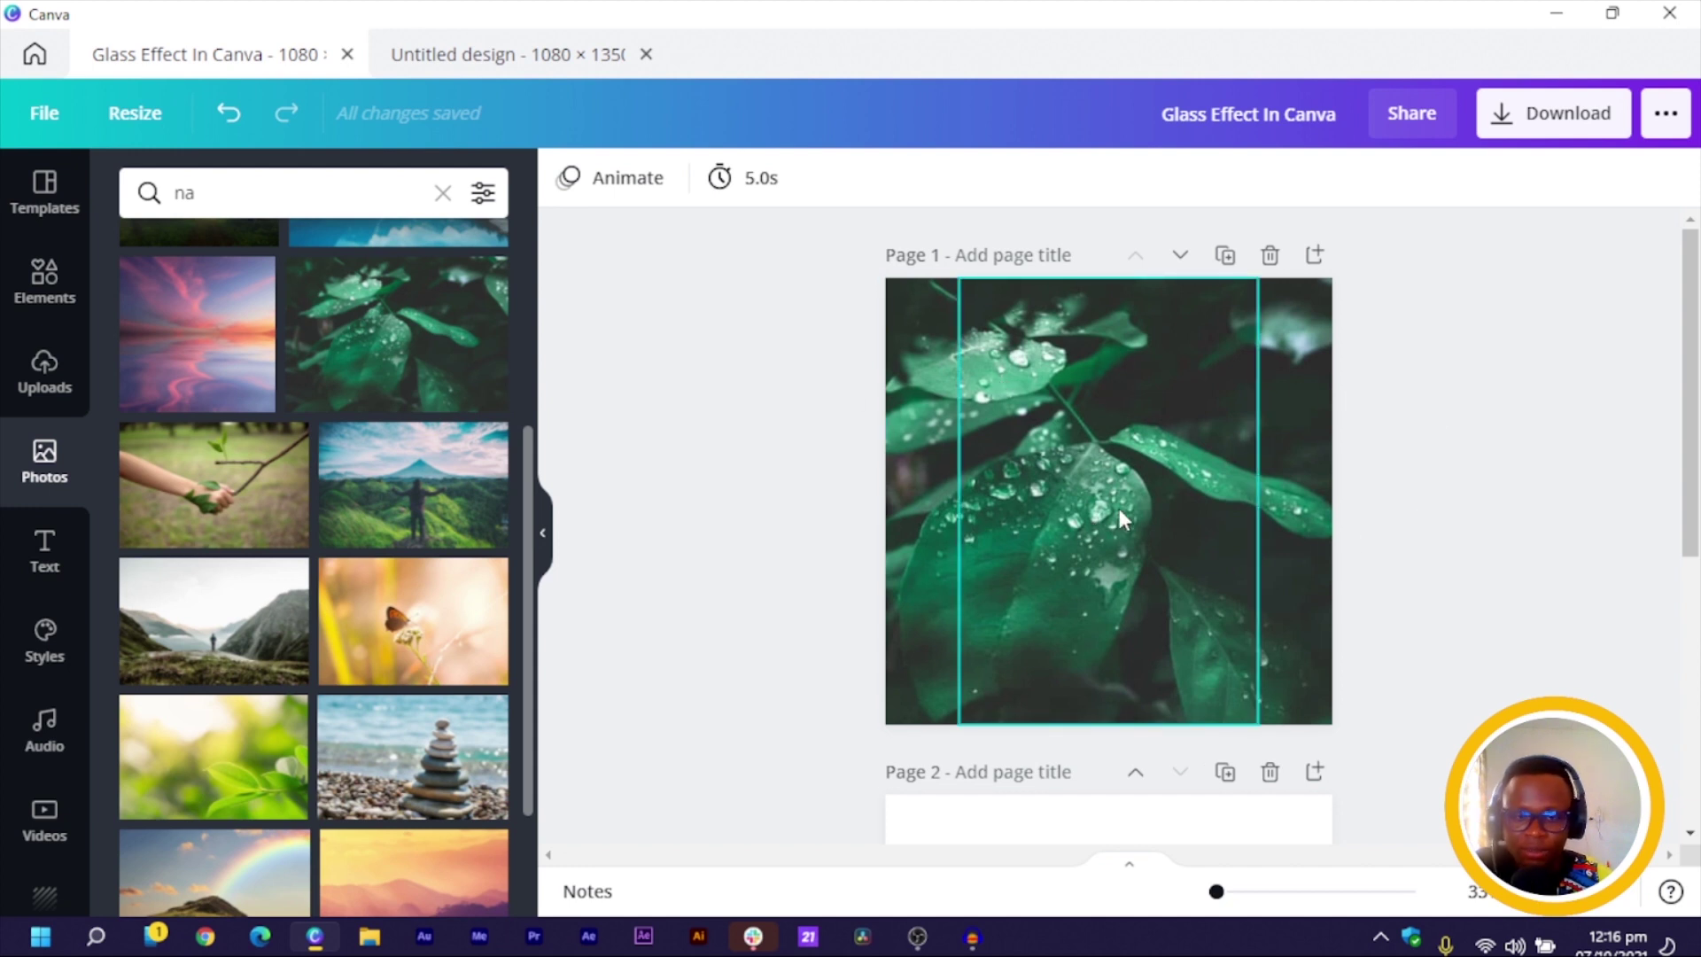
- Blur the central leaf strip to about 27 in Adjust, then ease it back to 23
click(1149, 519)
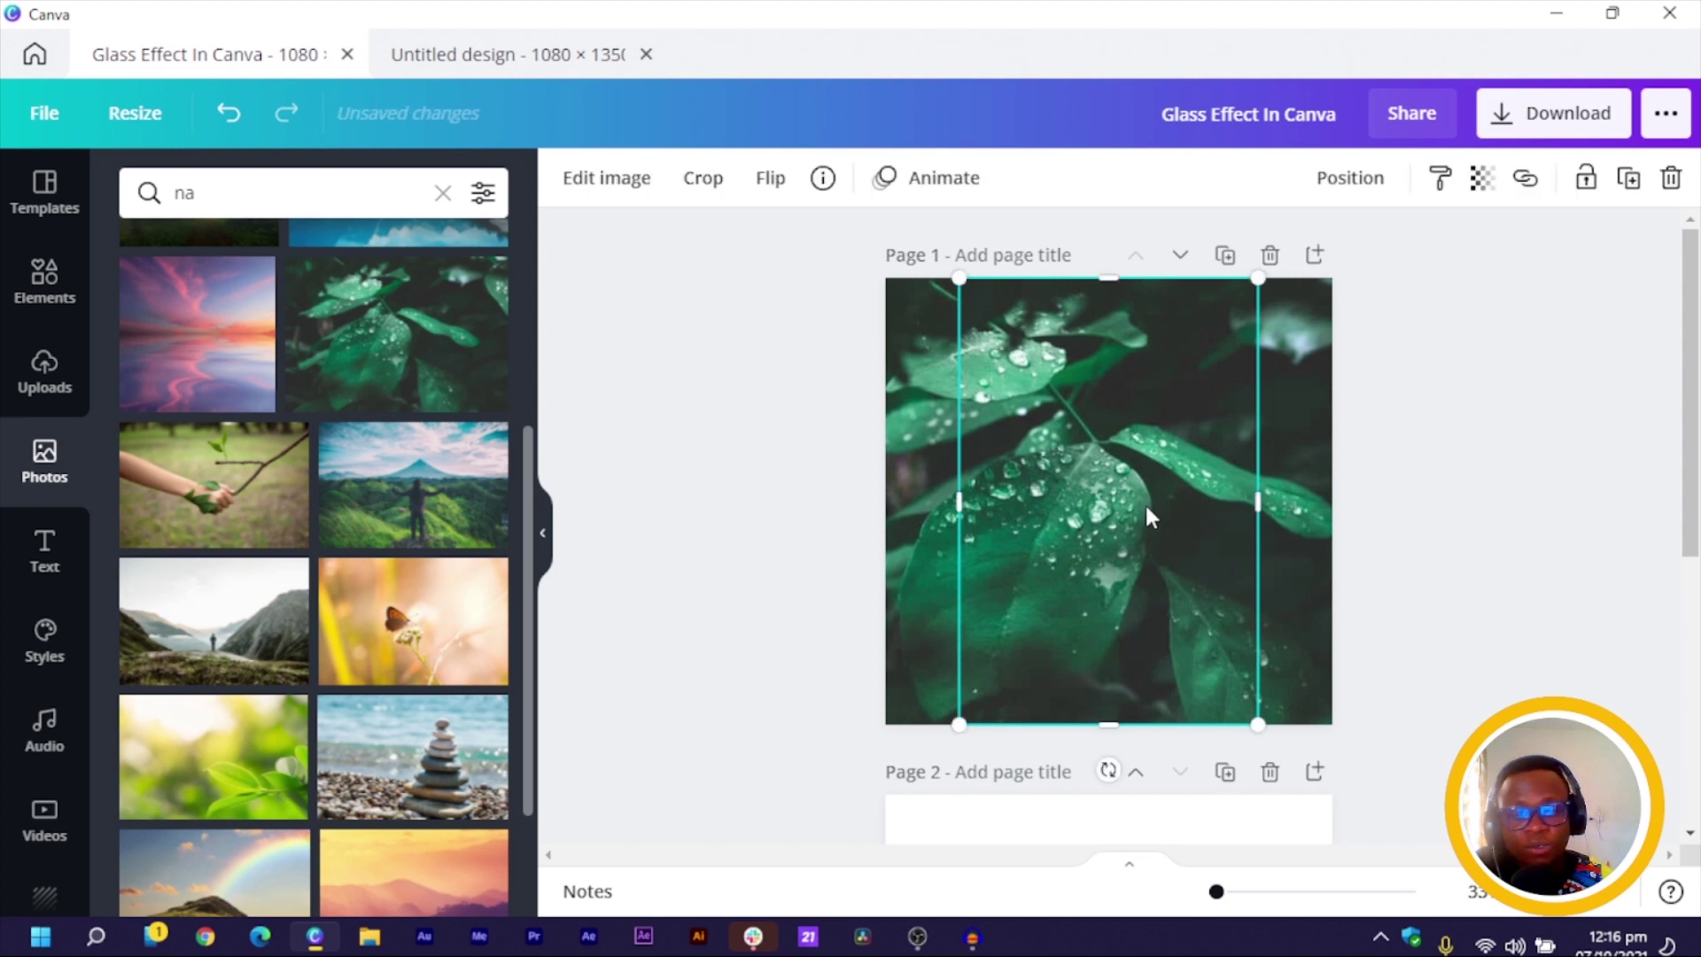
click(621, 181)
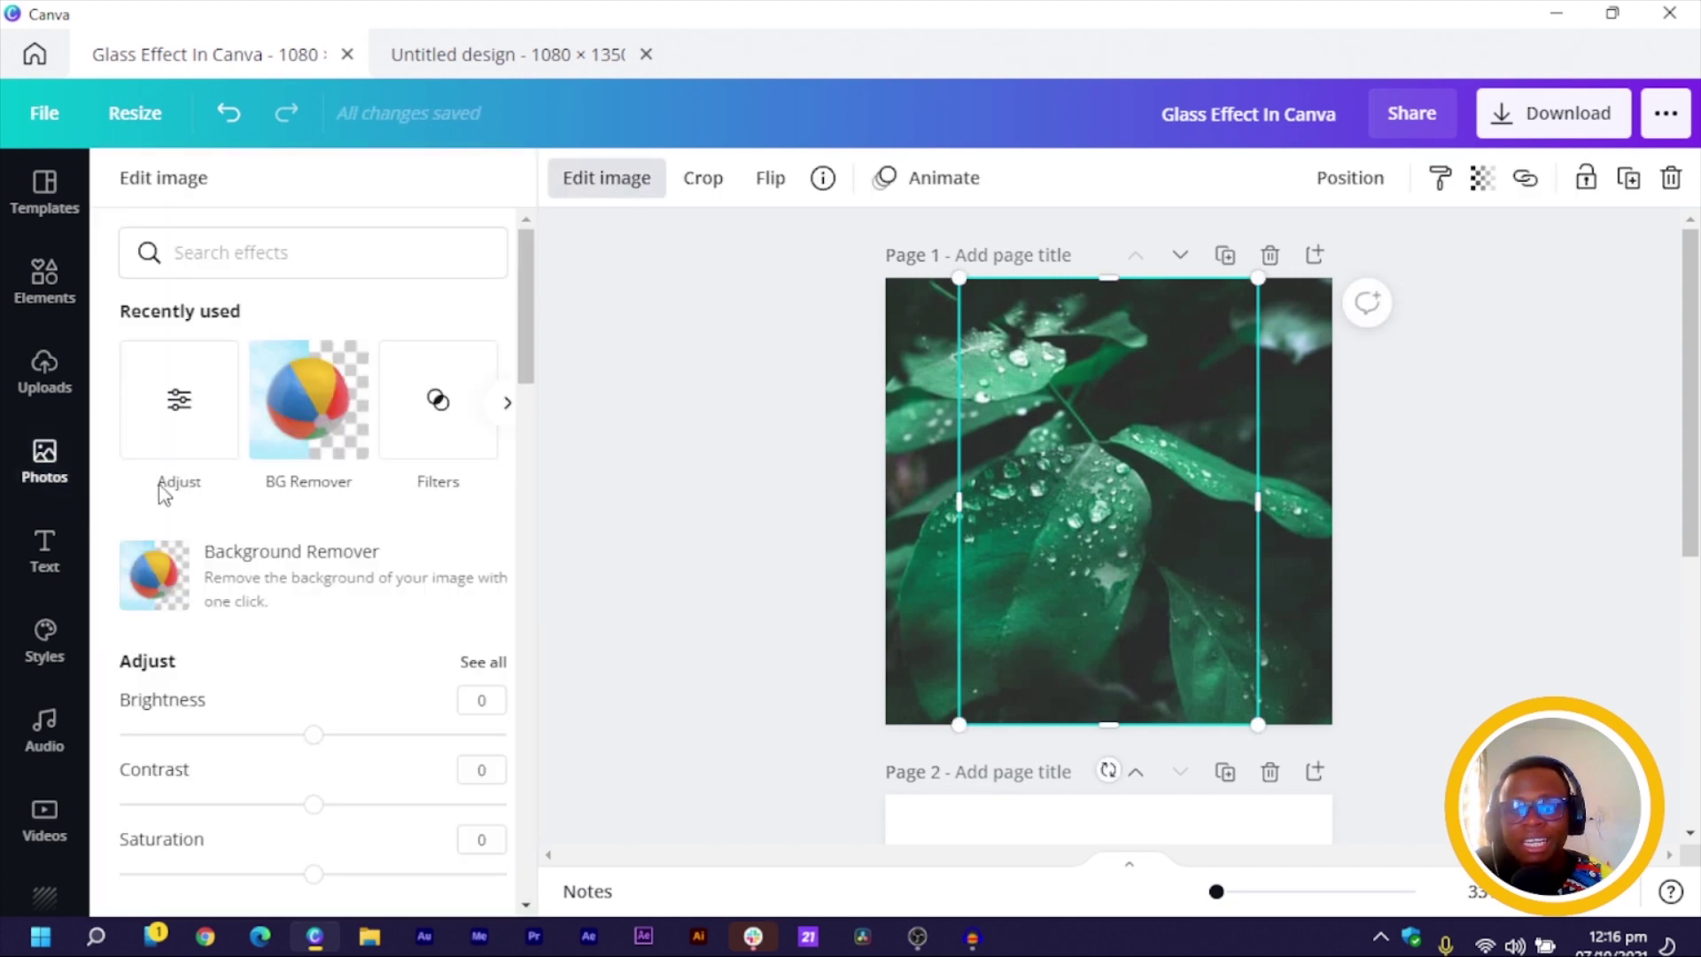
click(184, 422)
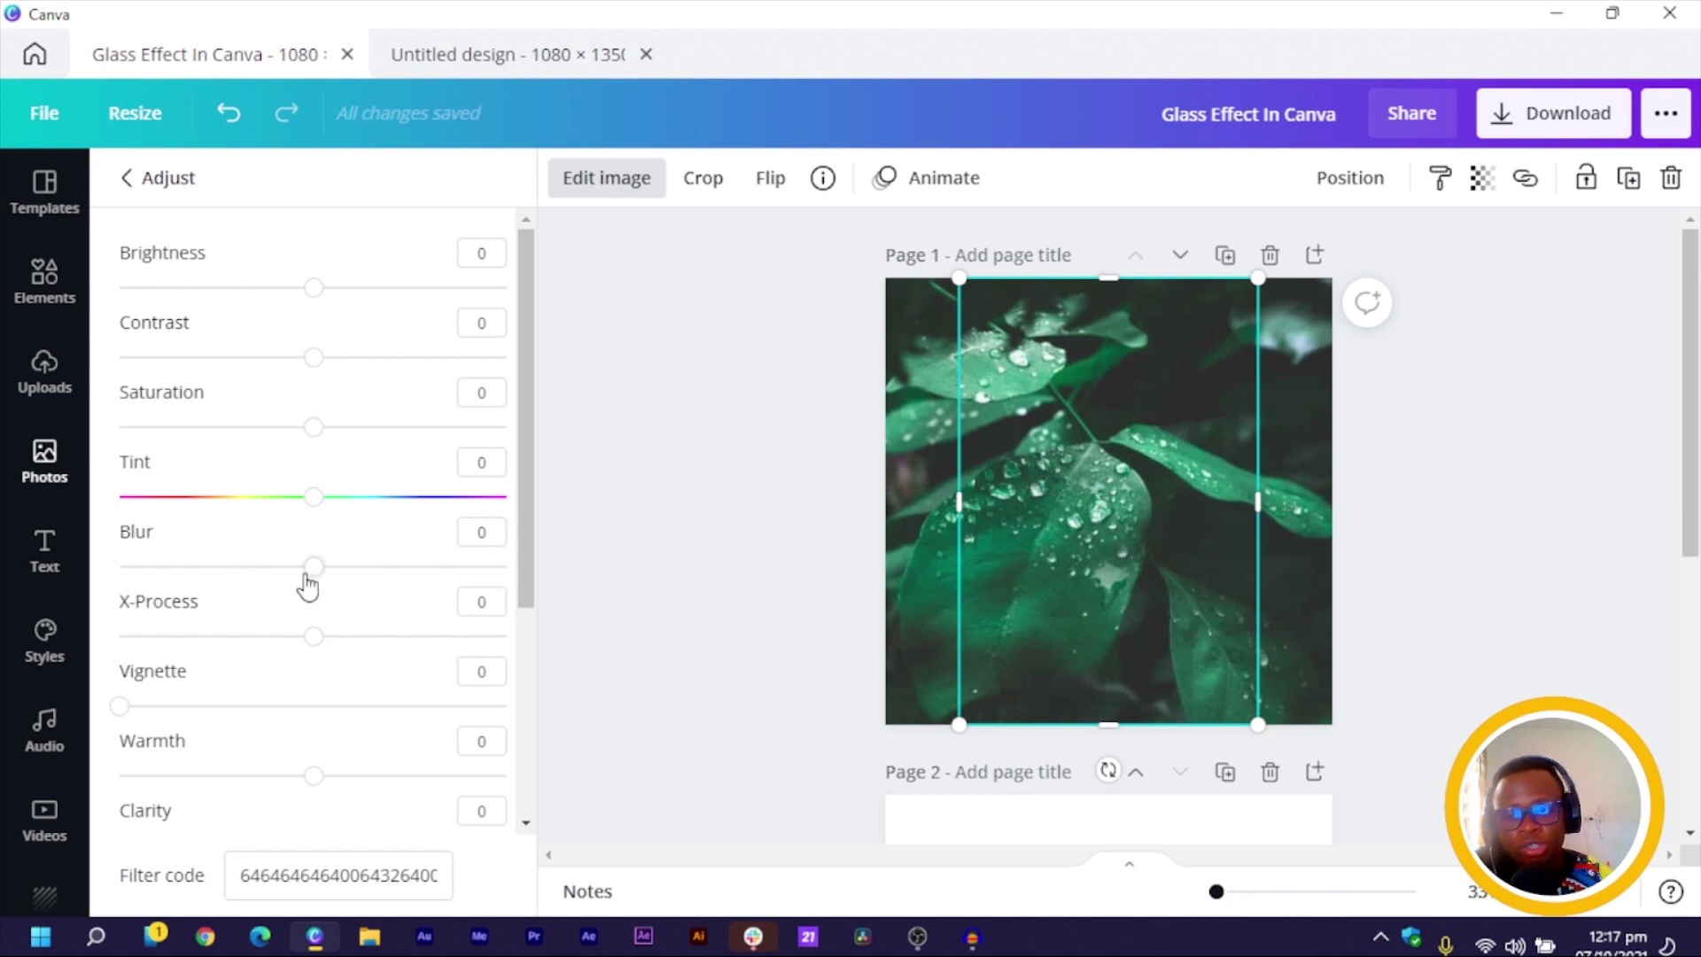
drag(315, 572, 367, 579)
click(738, 621)
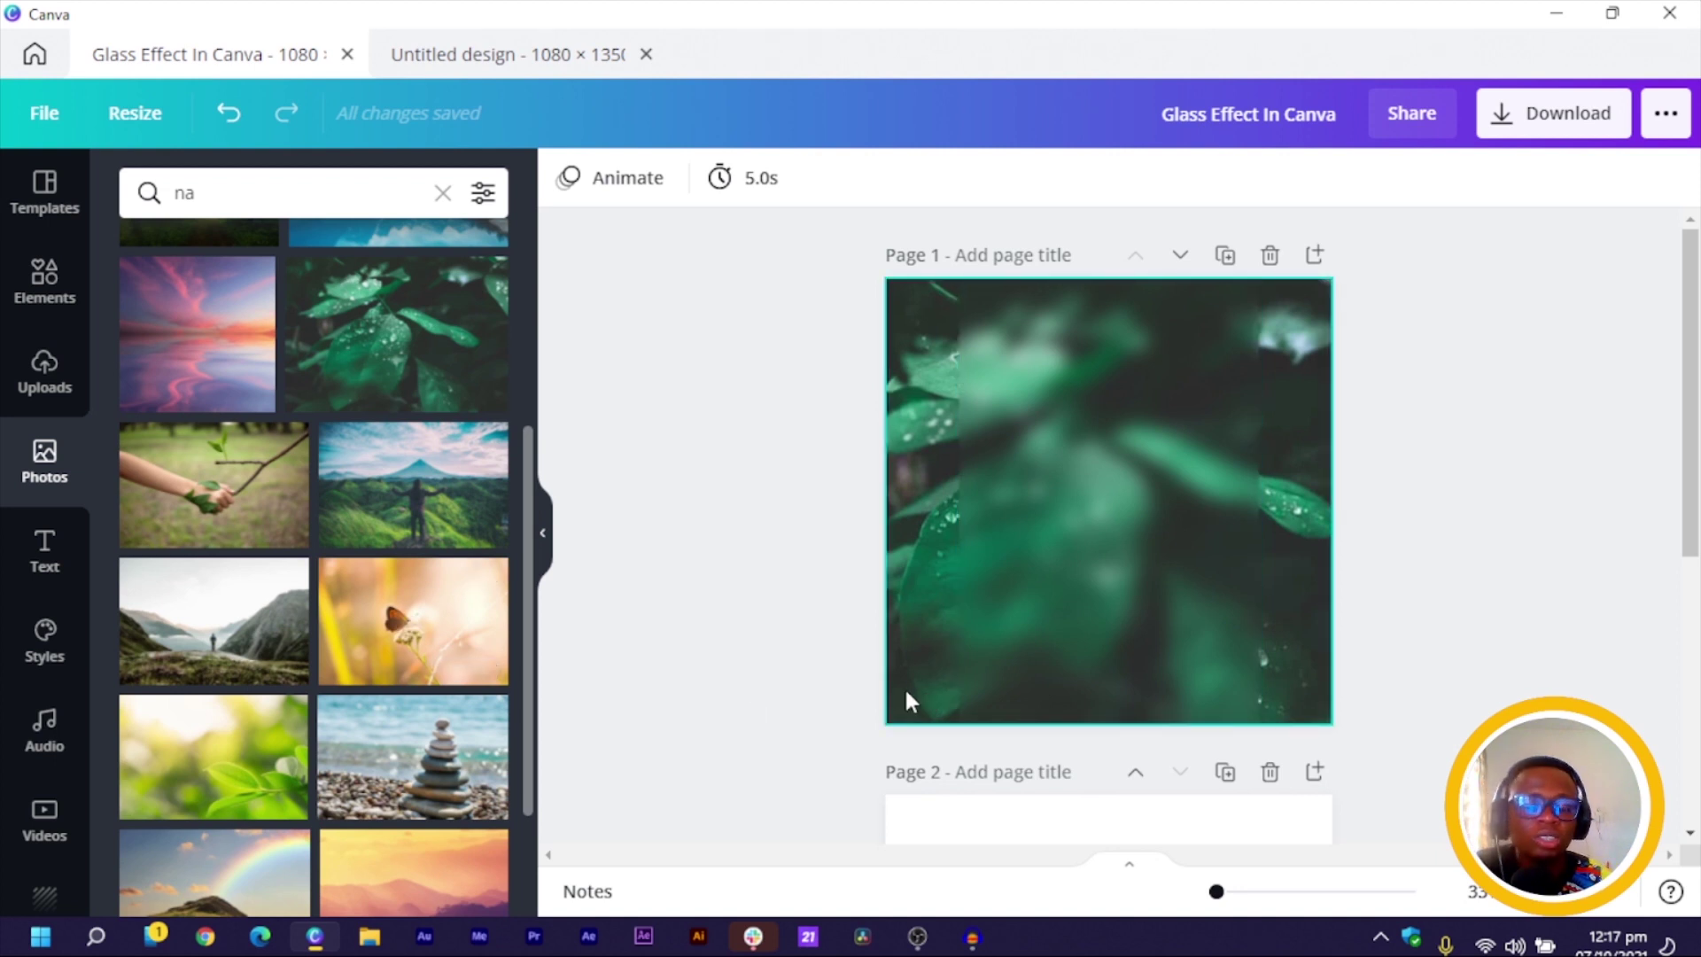
click(1010, 438)
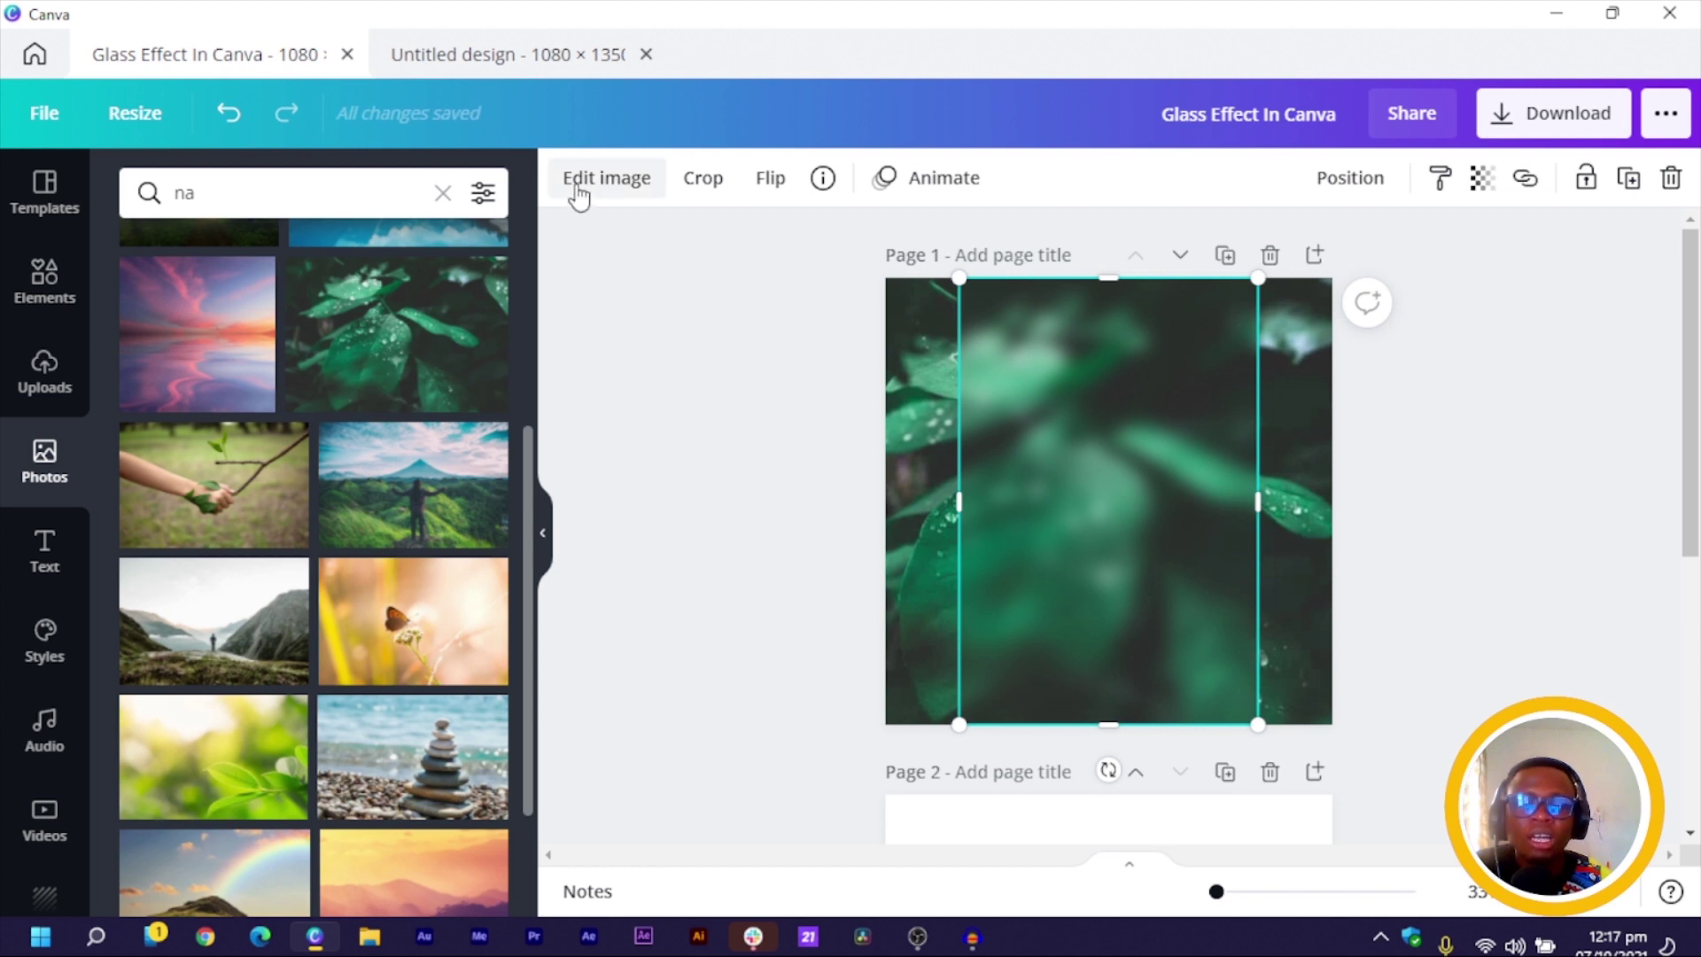
click(190, 423)
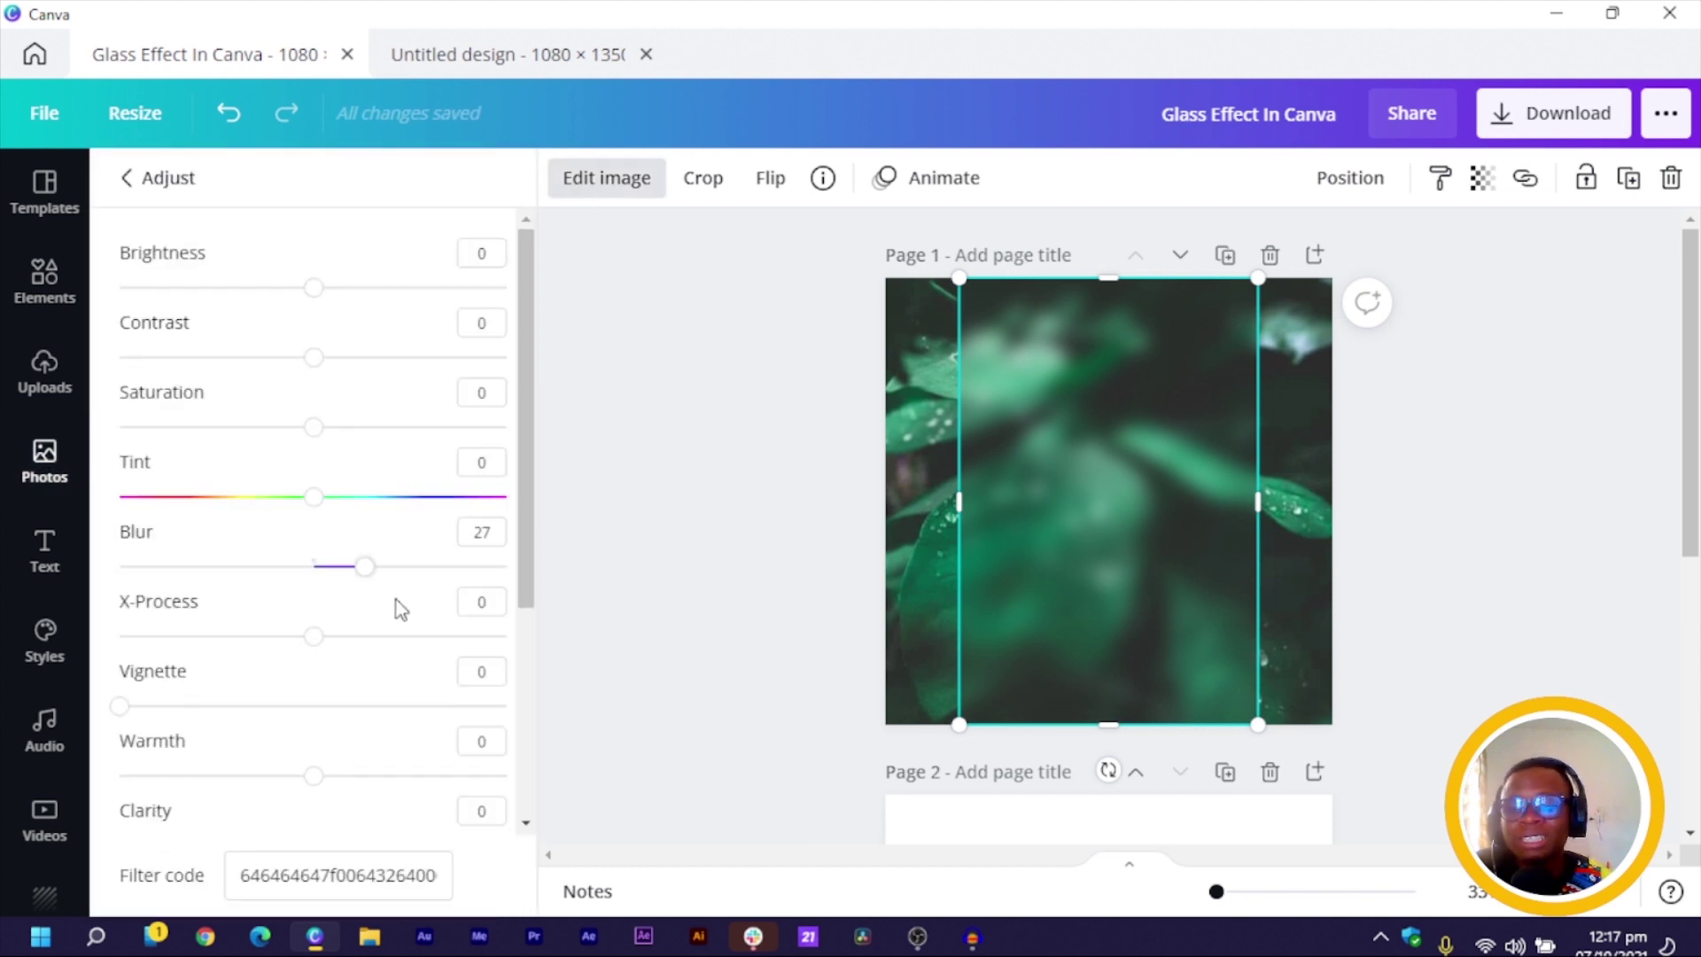
drag(369, 576, 358, 574)
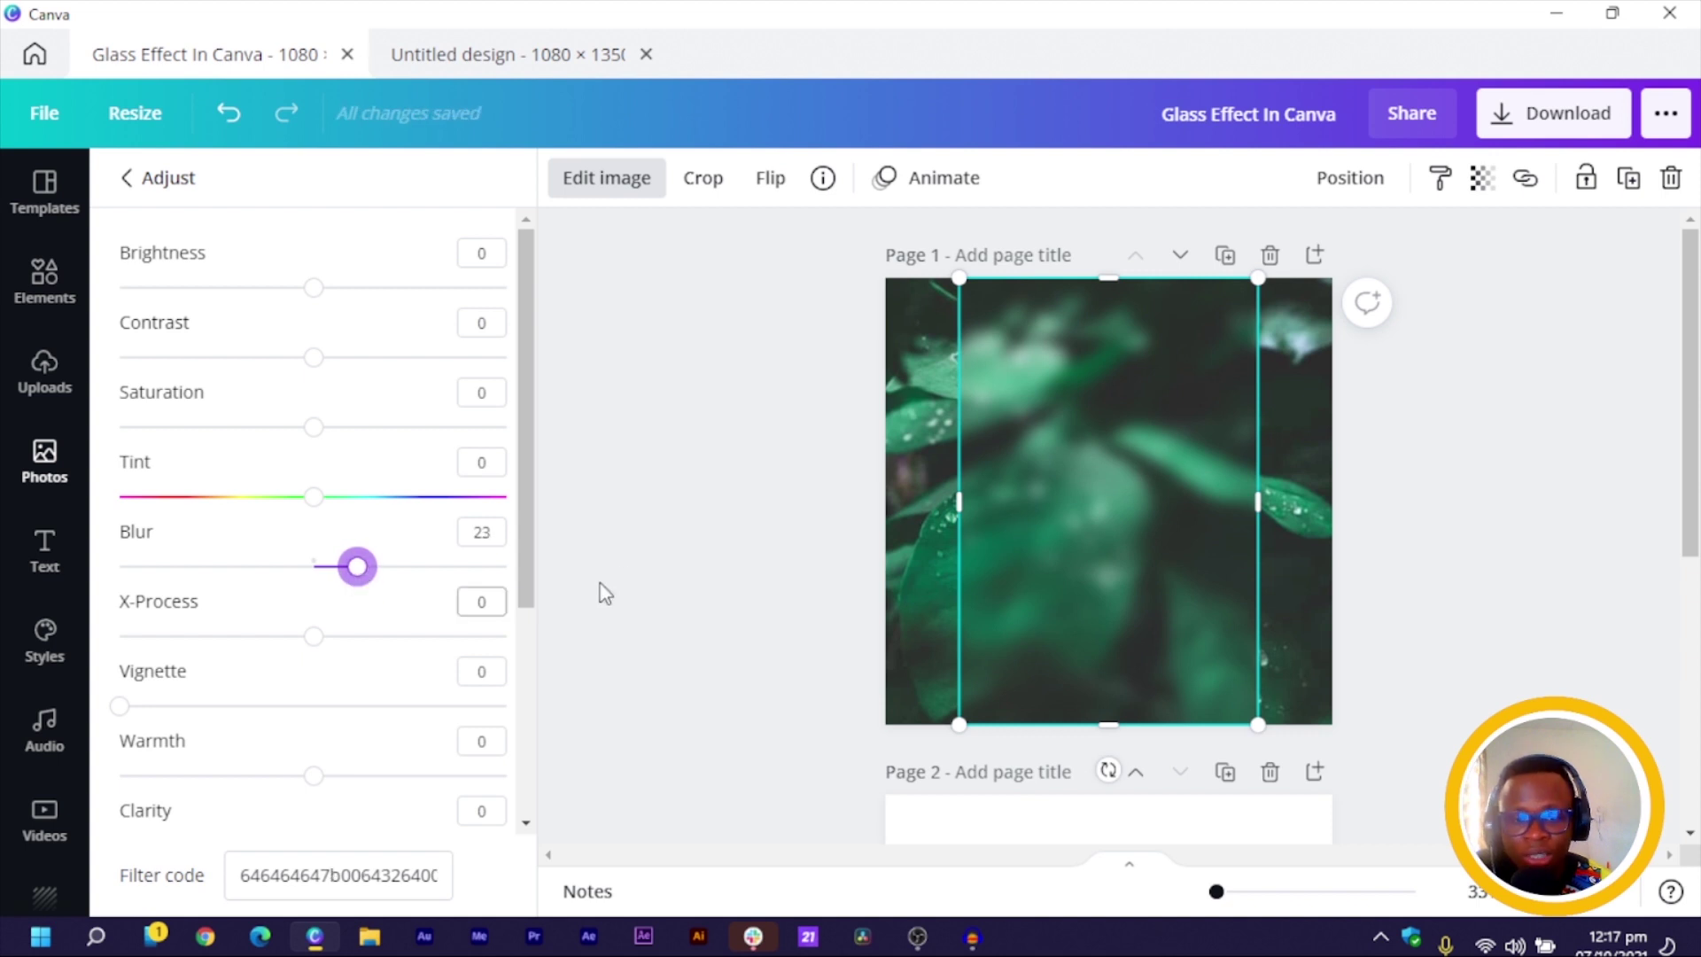
click(679, 532)
click(679, 532)
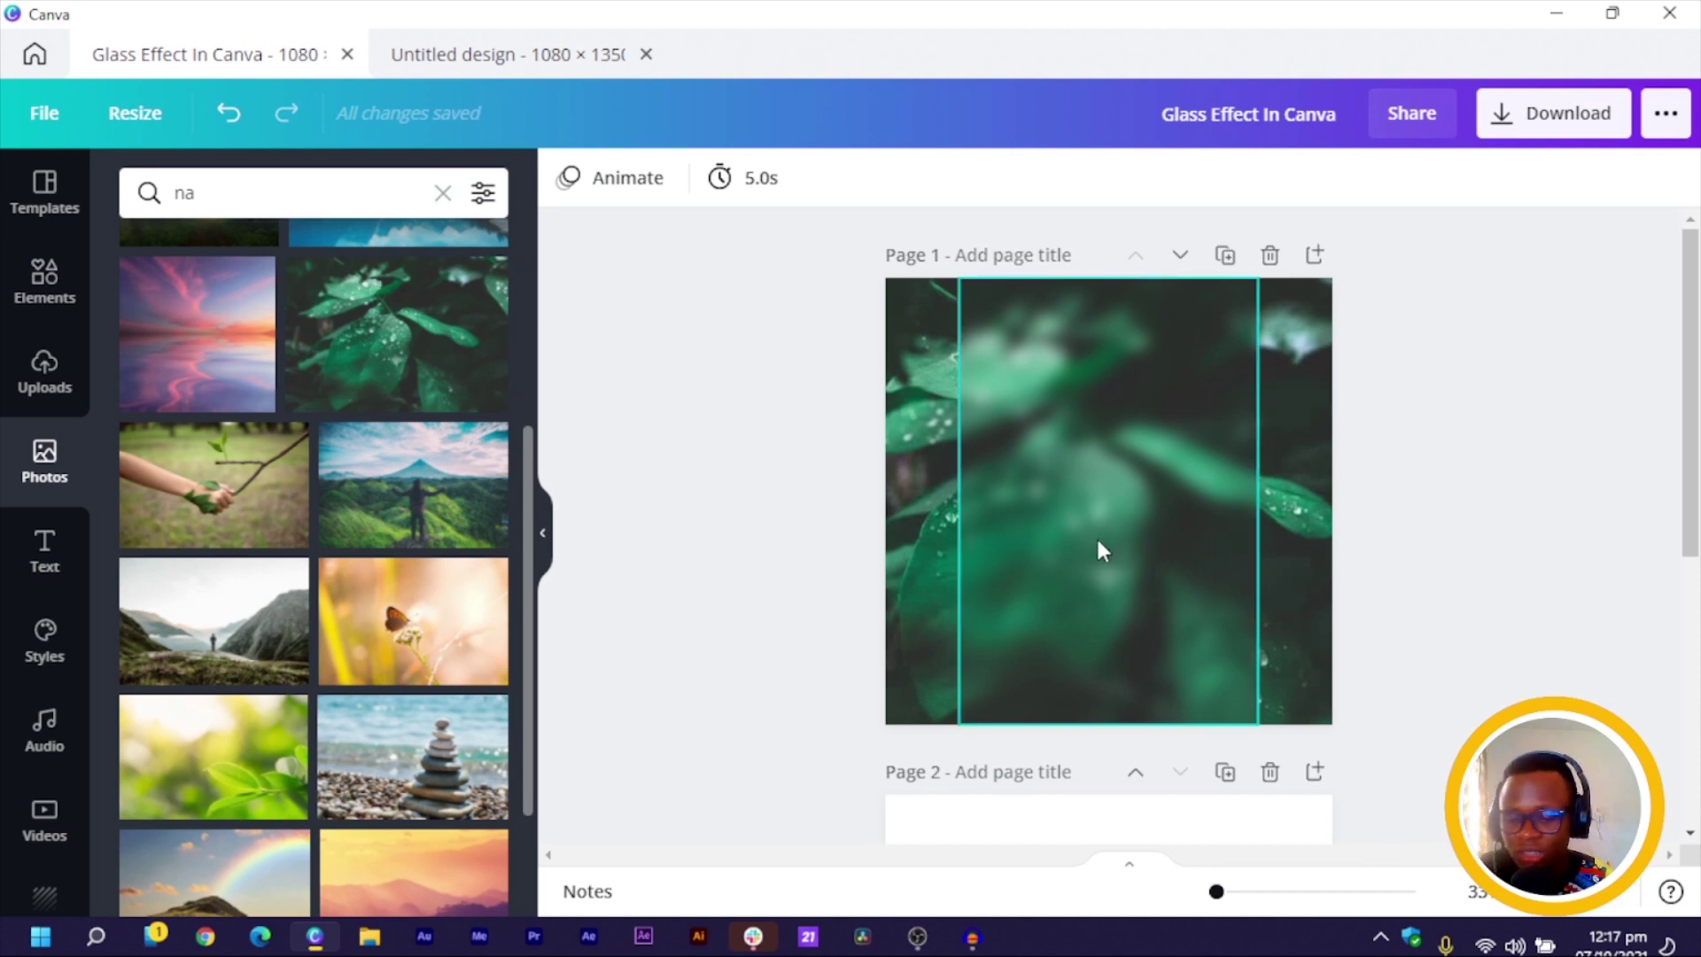
- Add a rectangle matching the strip's width and full page height, with transparency 26
key(r)
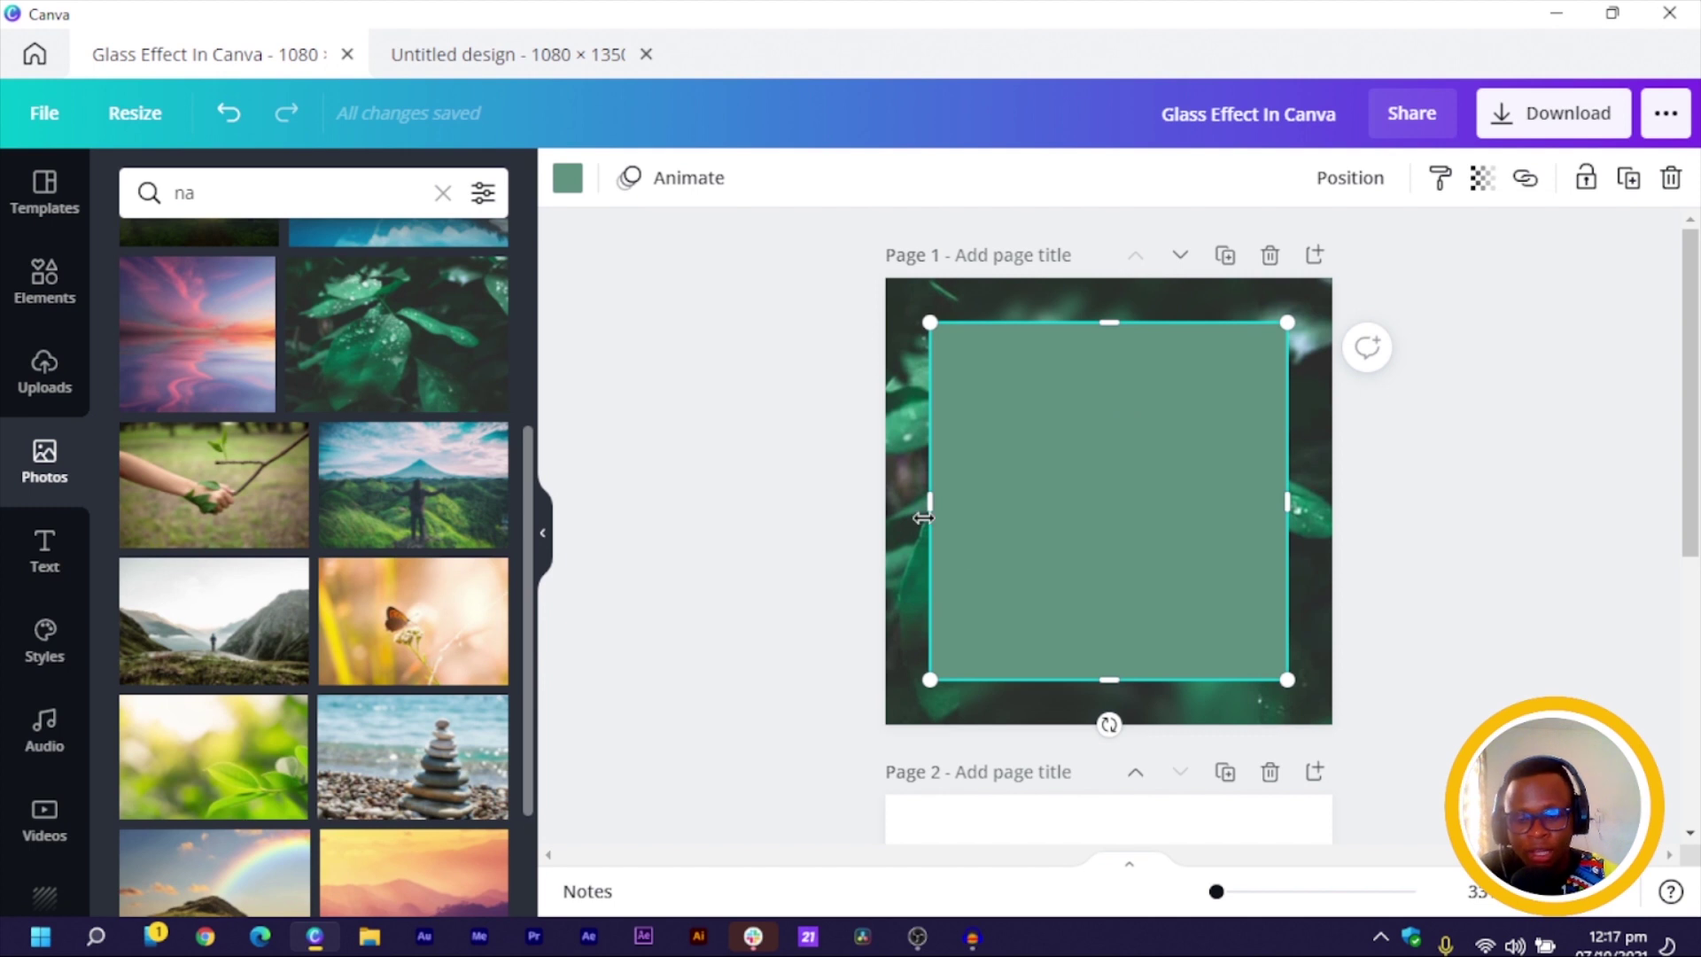
drag(943, 516, 958, 523)
drag(1109, 678, 1115, 747)
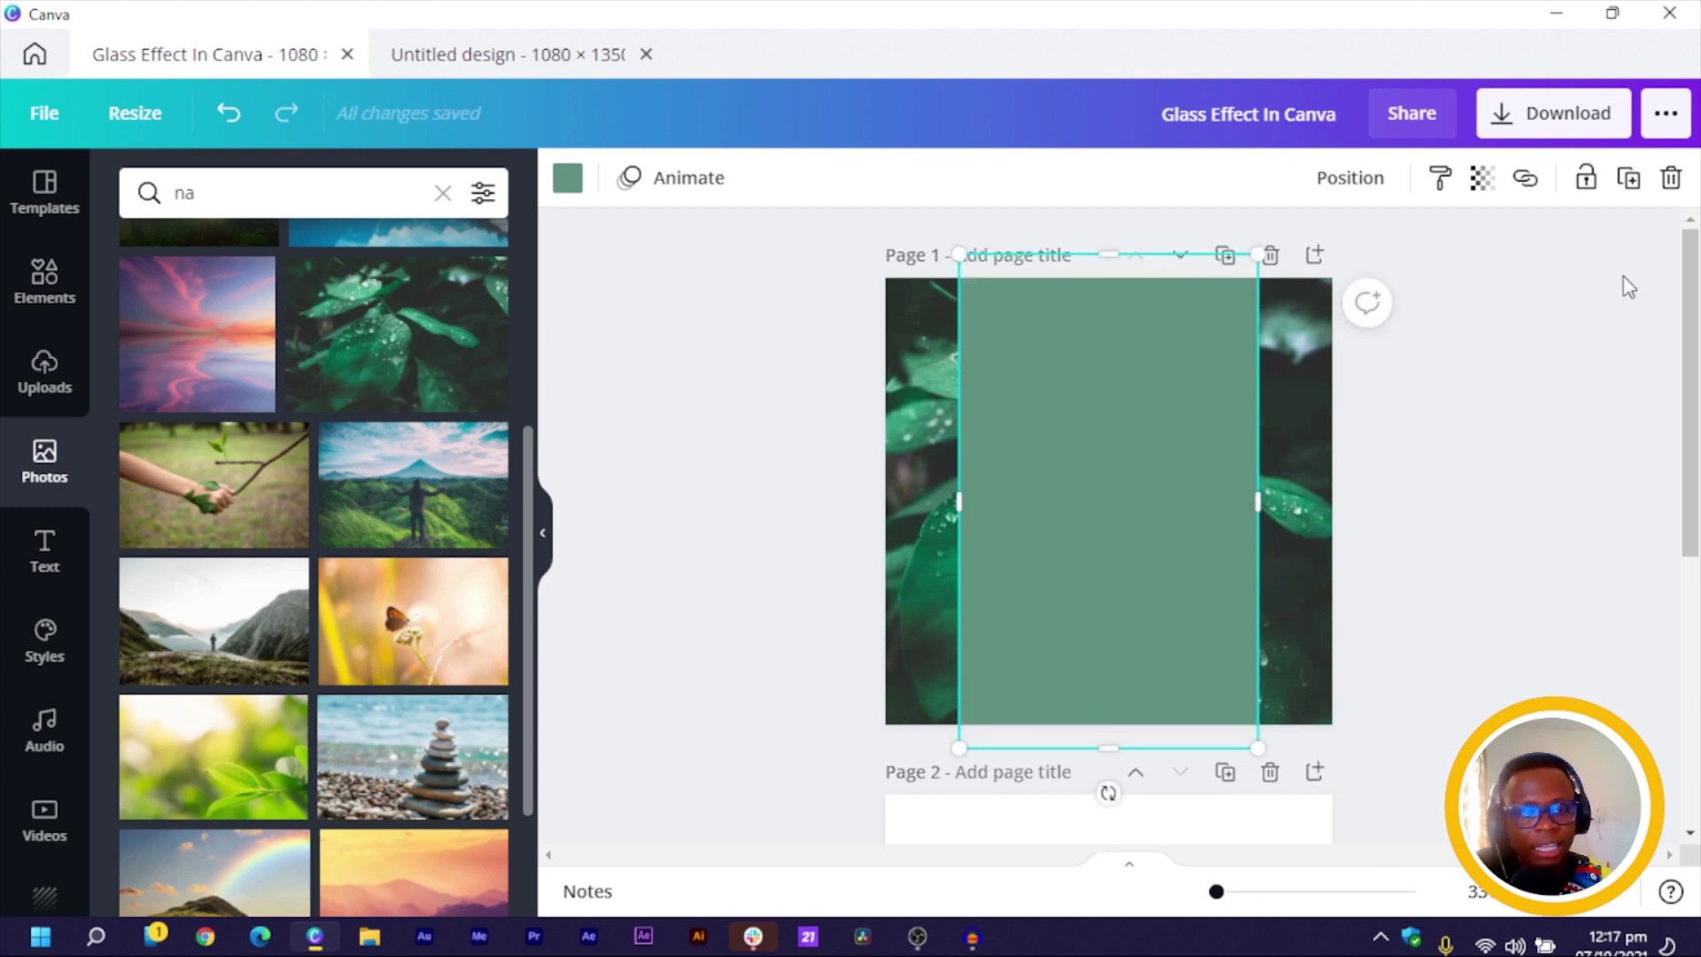
click(1483, 178)
click(1448, 254)
drag(1446, 254, 1454, 280)
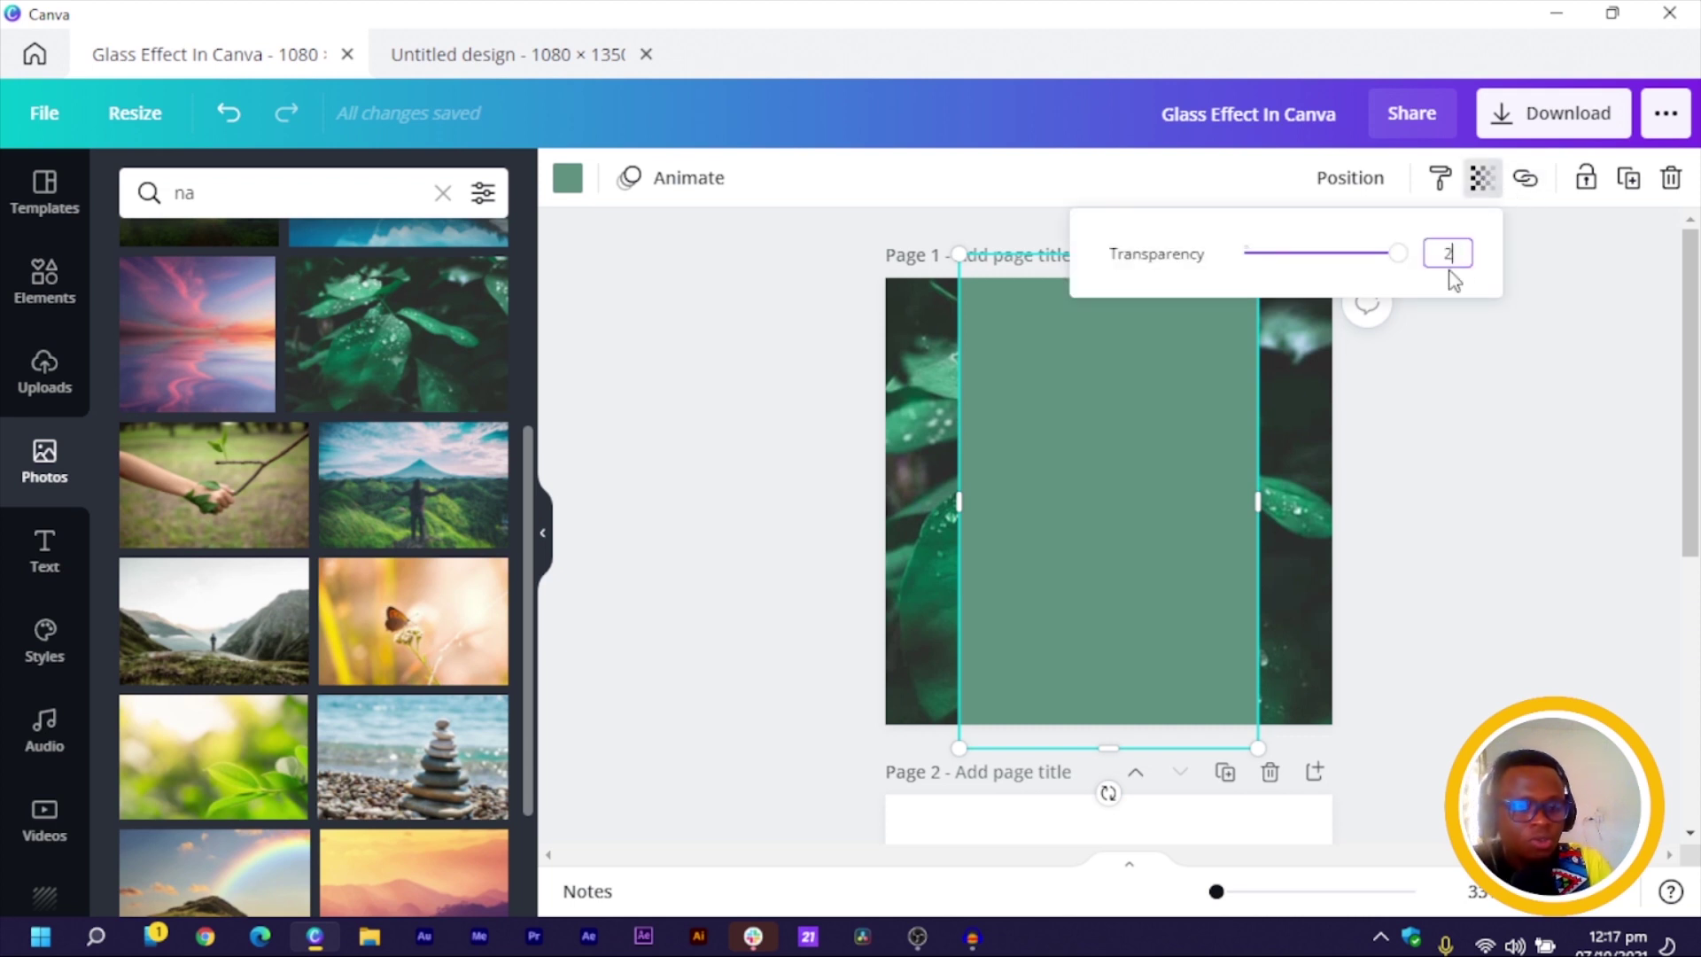
key(Return)
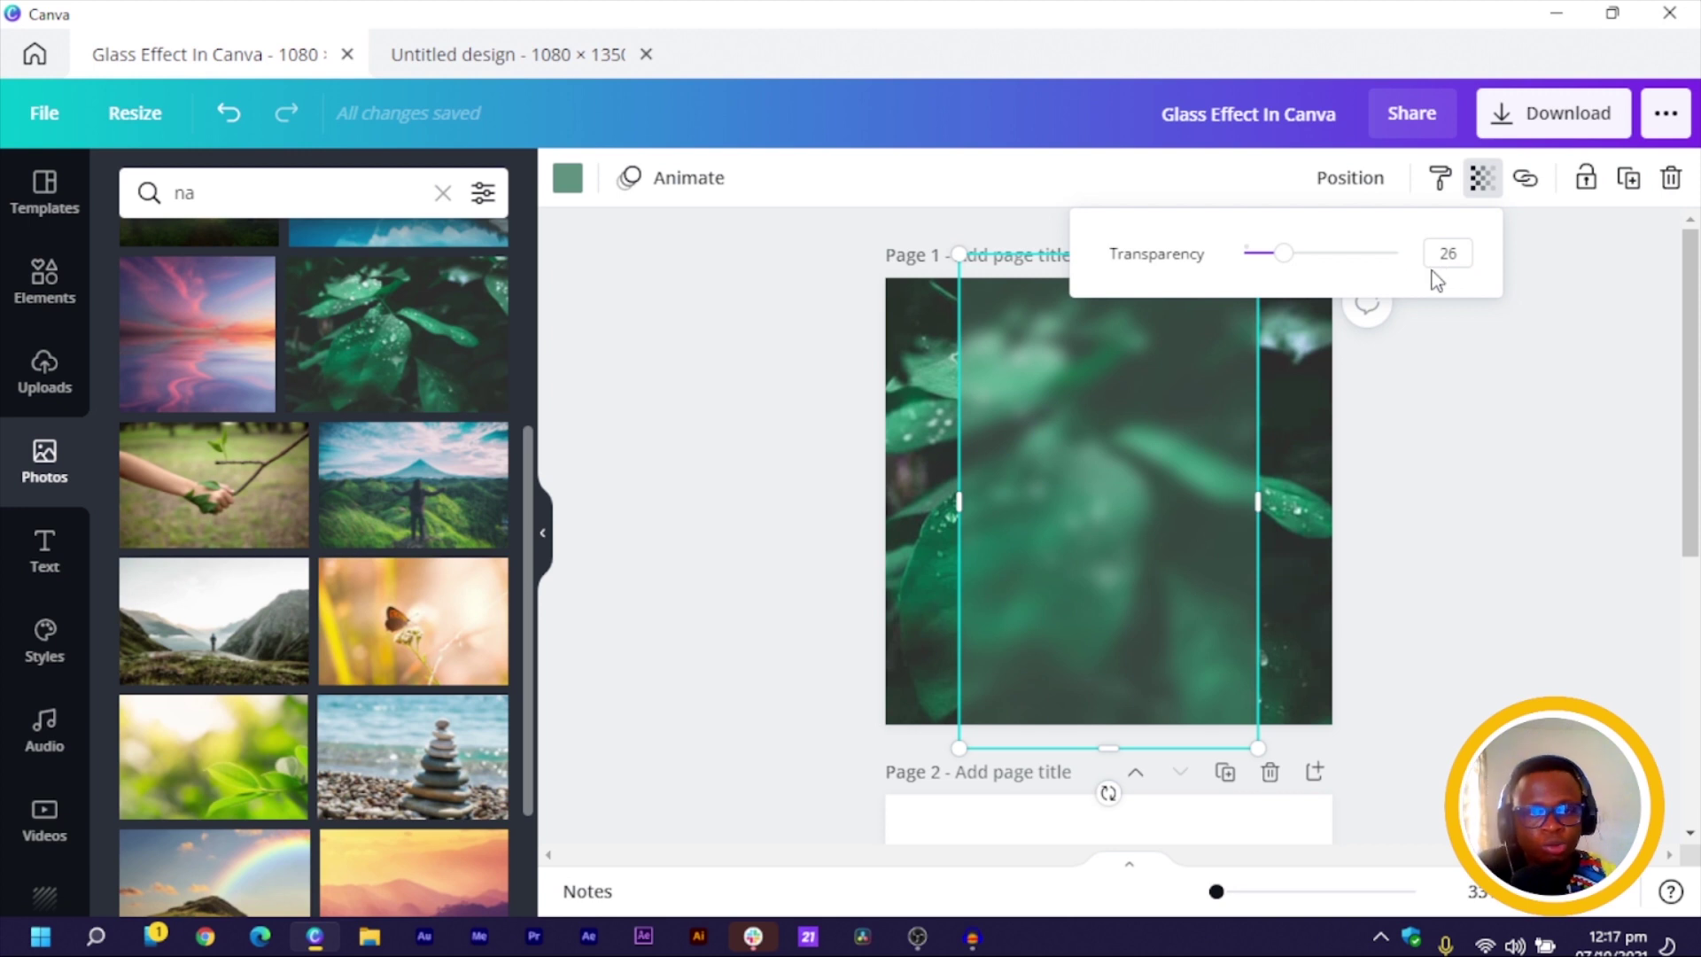
- Recolour the rectangle with the dark green-grey swatch from Photo Colors
click(581, 186)
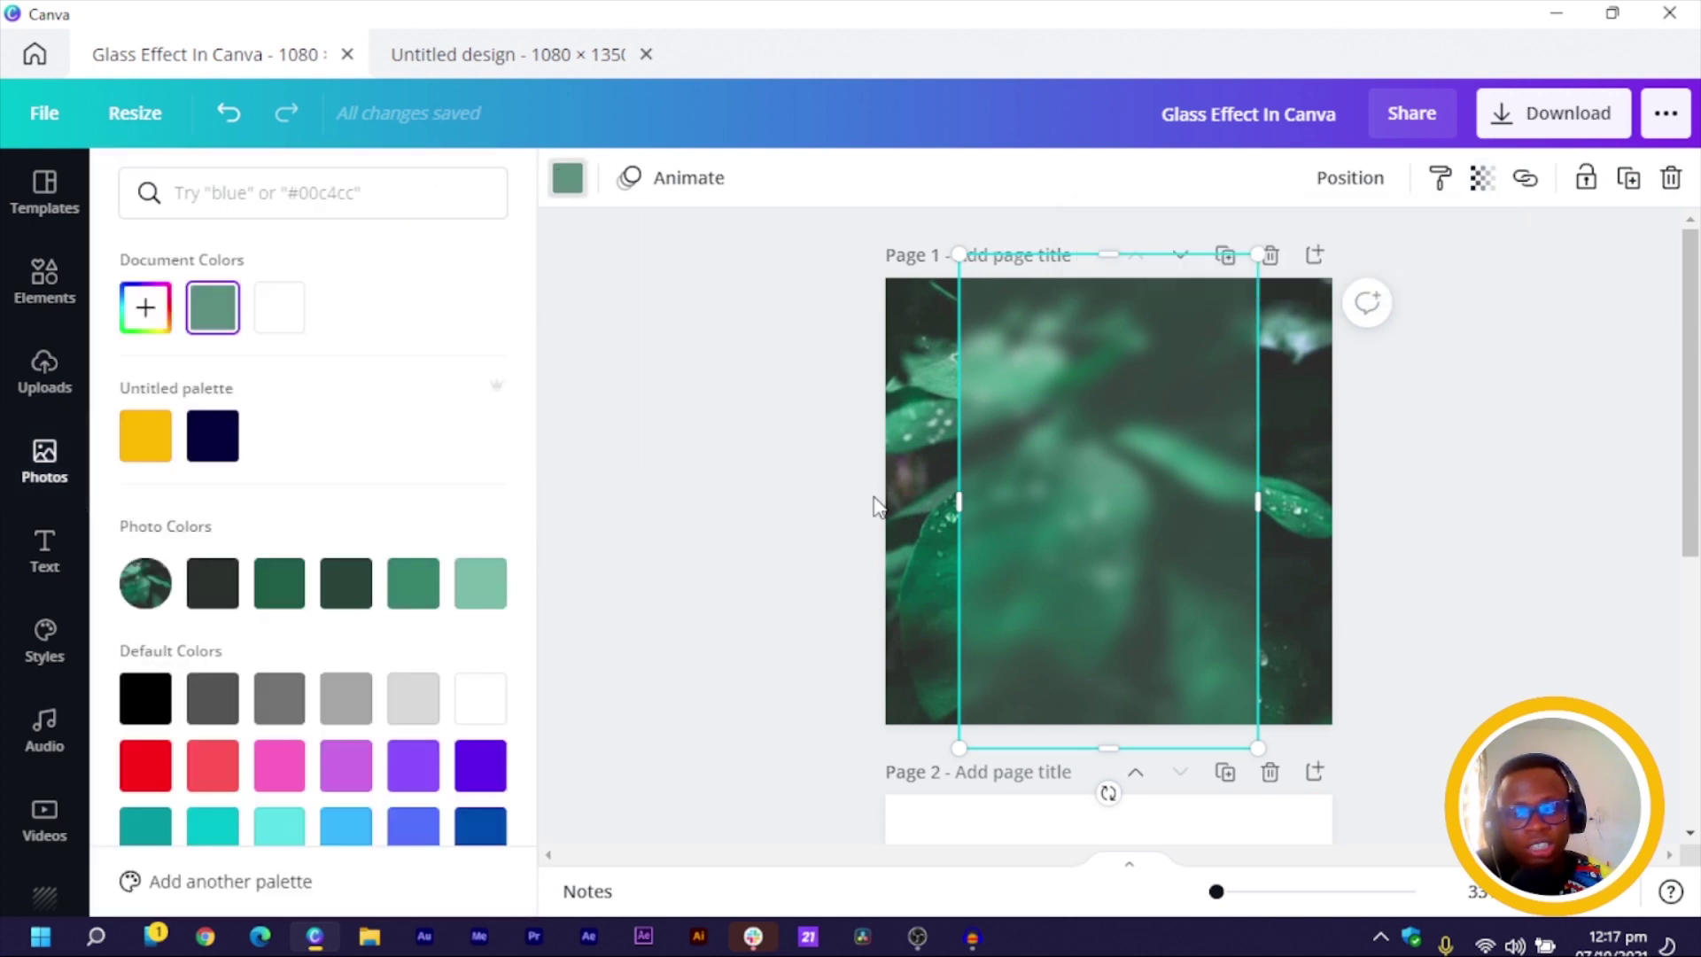
click(210, 593)
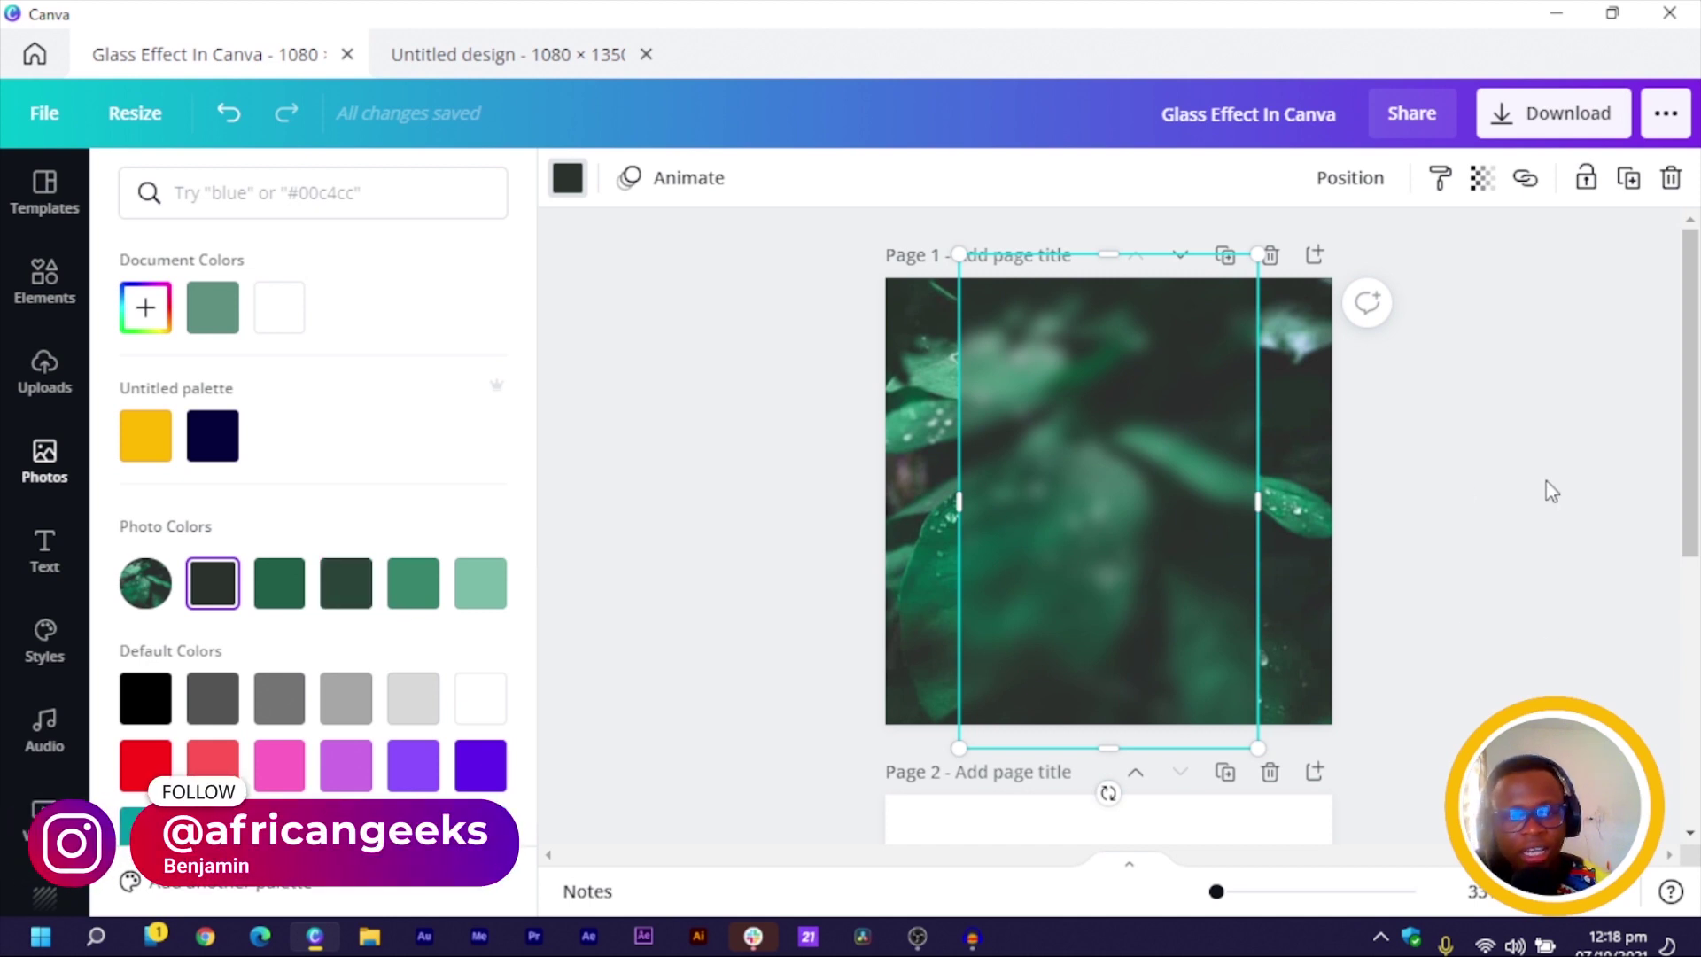
click(1501, 494)
click(1488, 486)
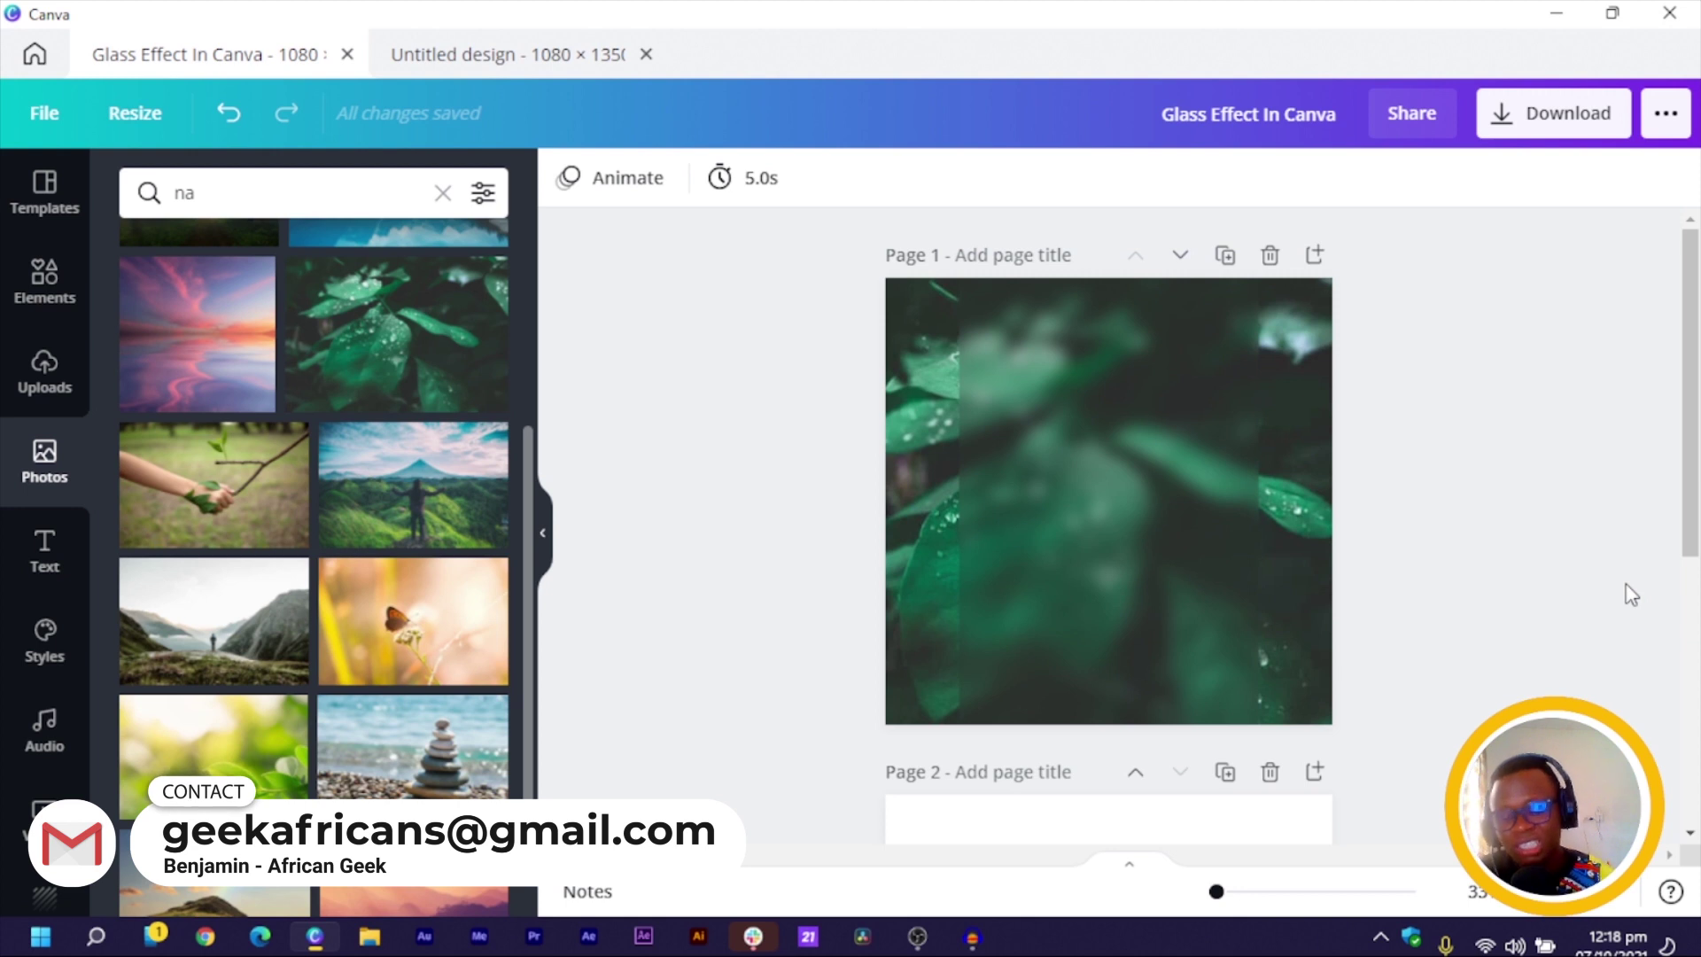
- Add 'Glass Effect' text wrapped onto two left-aligned lines with 1.04 line spacing
key(t)
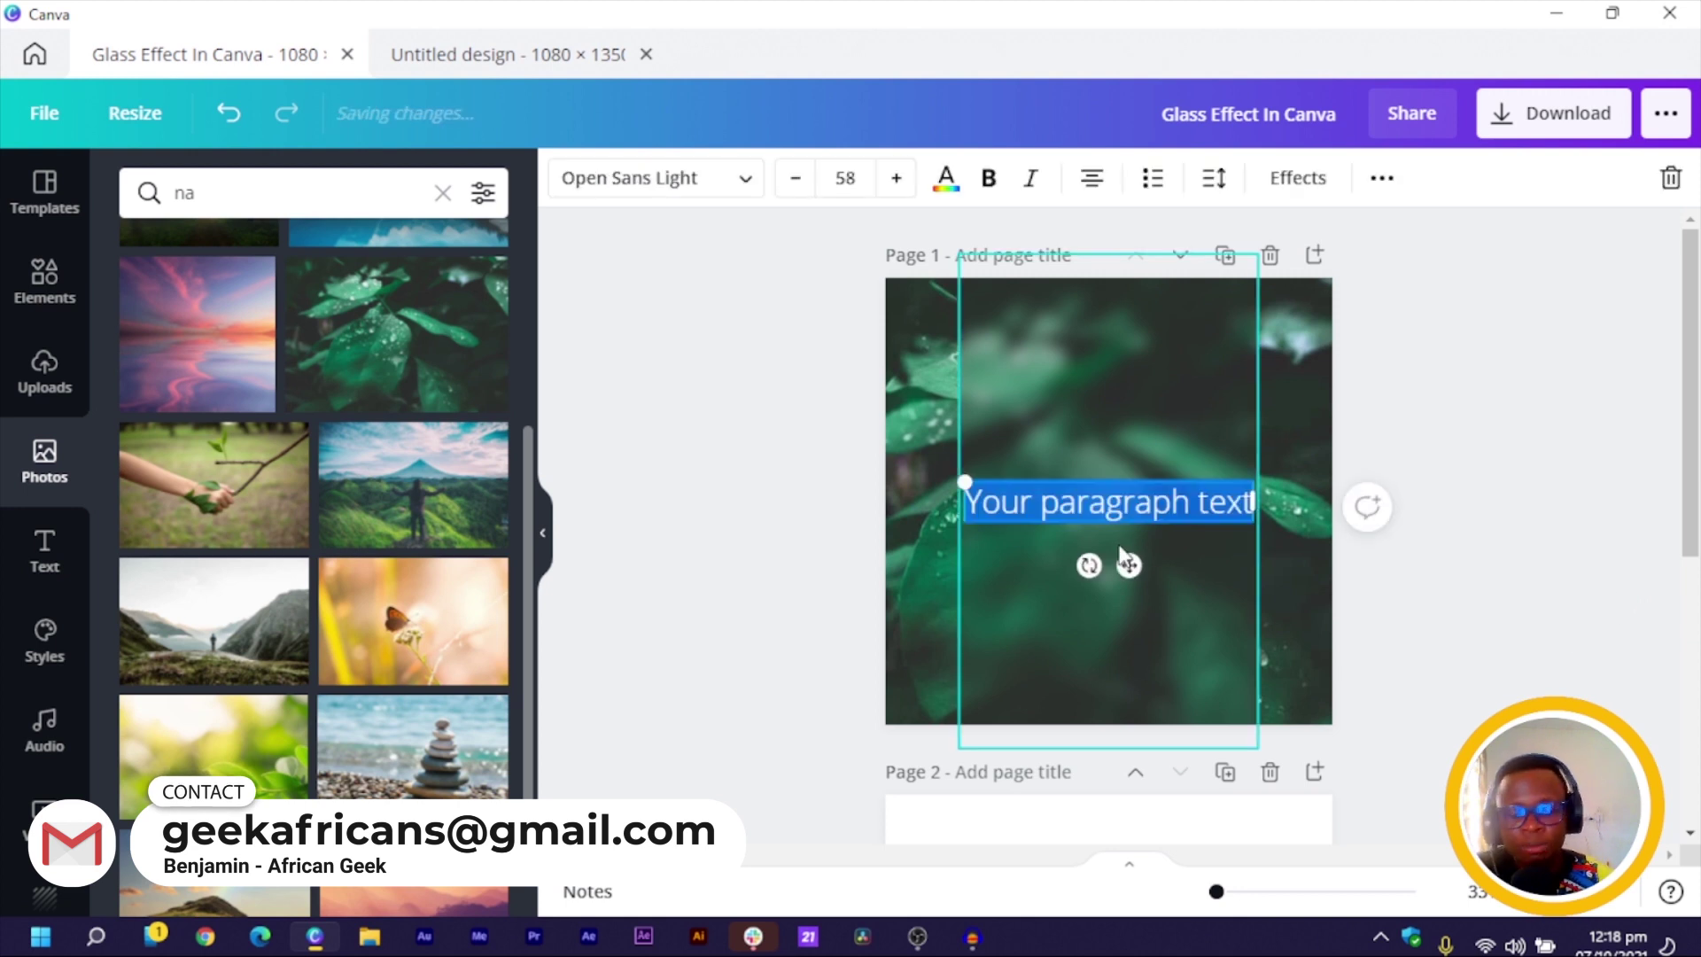
text(Gl)
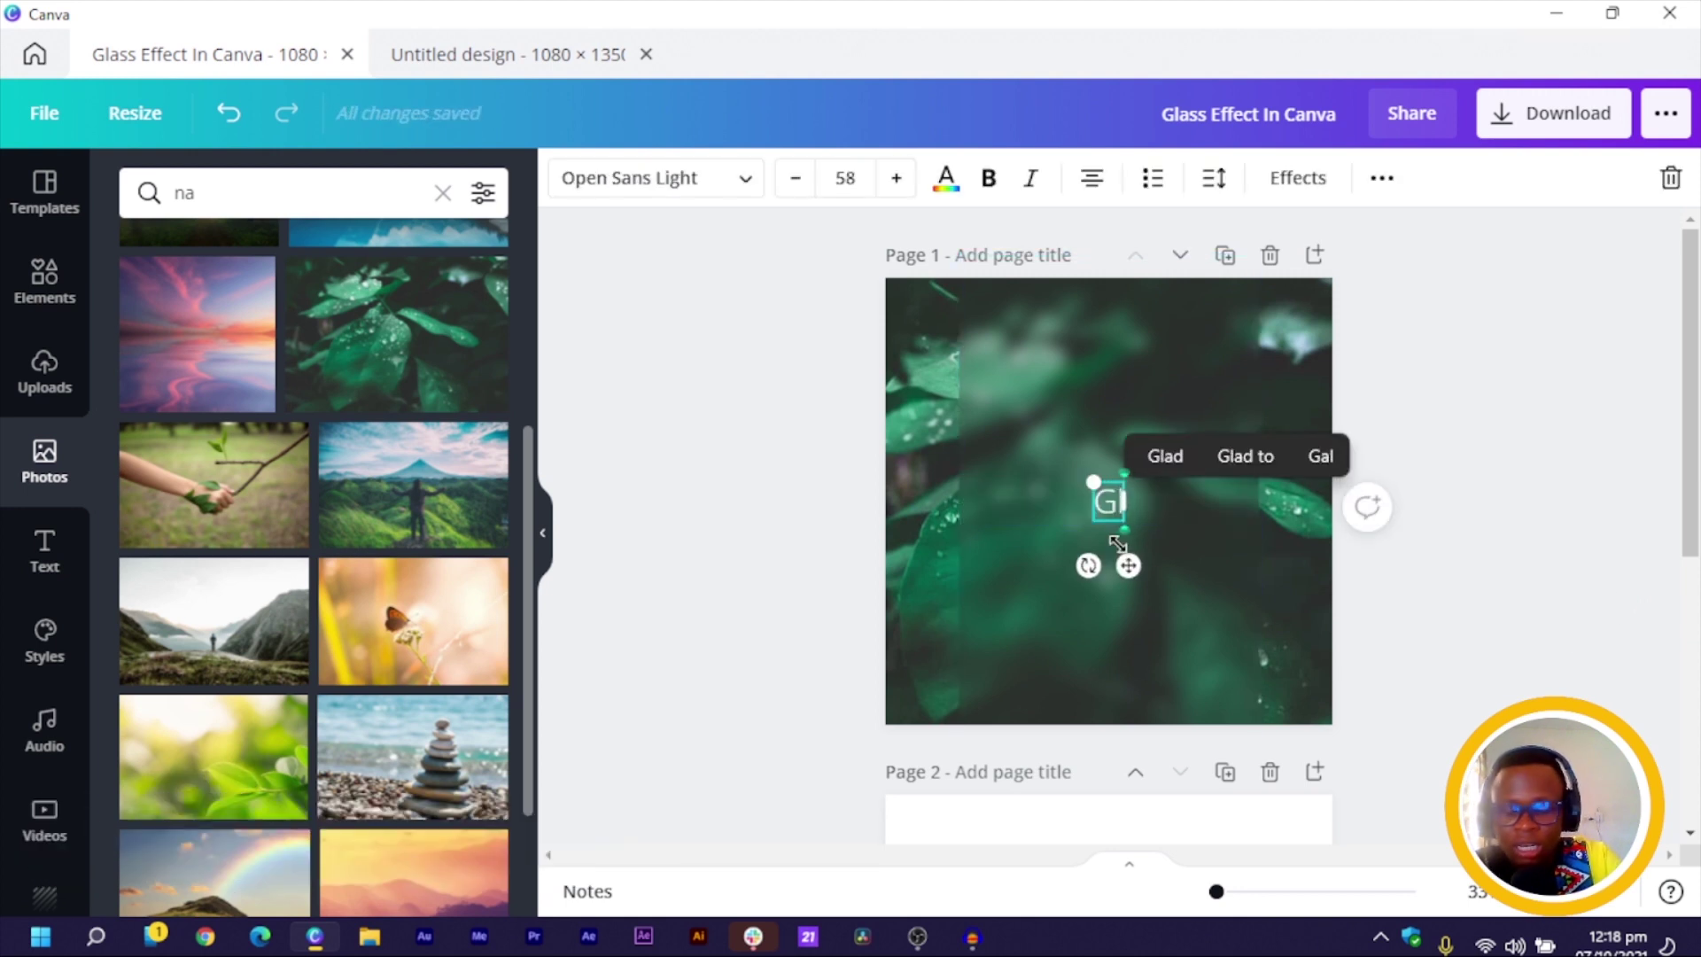
text(ass E)
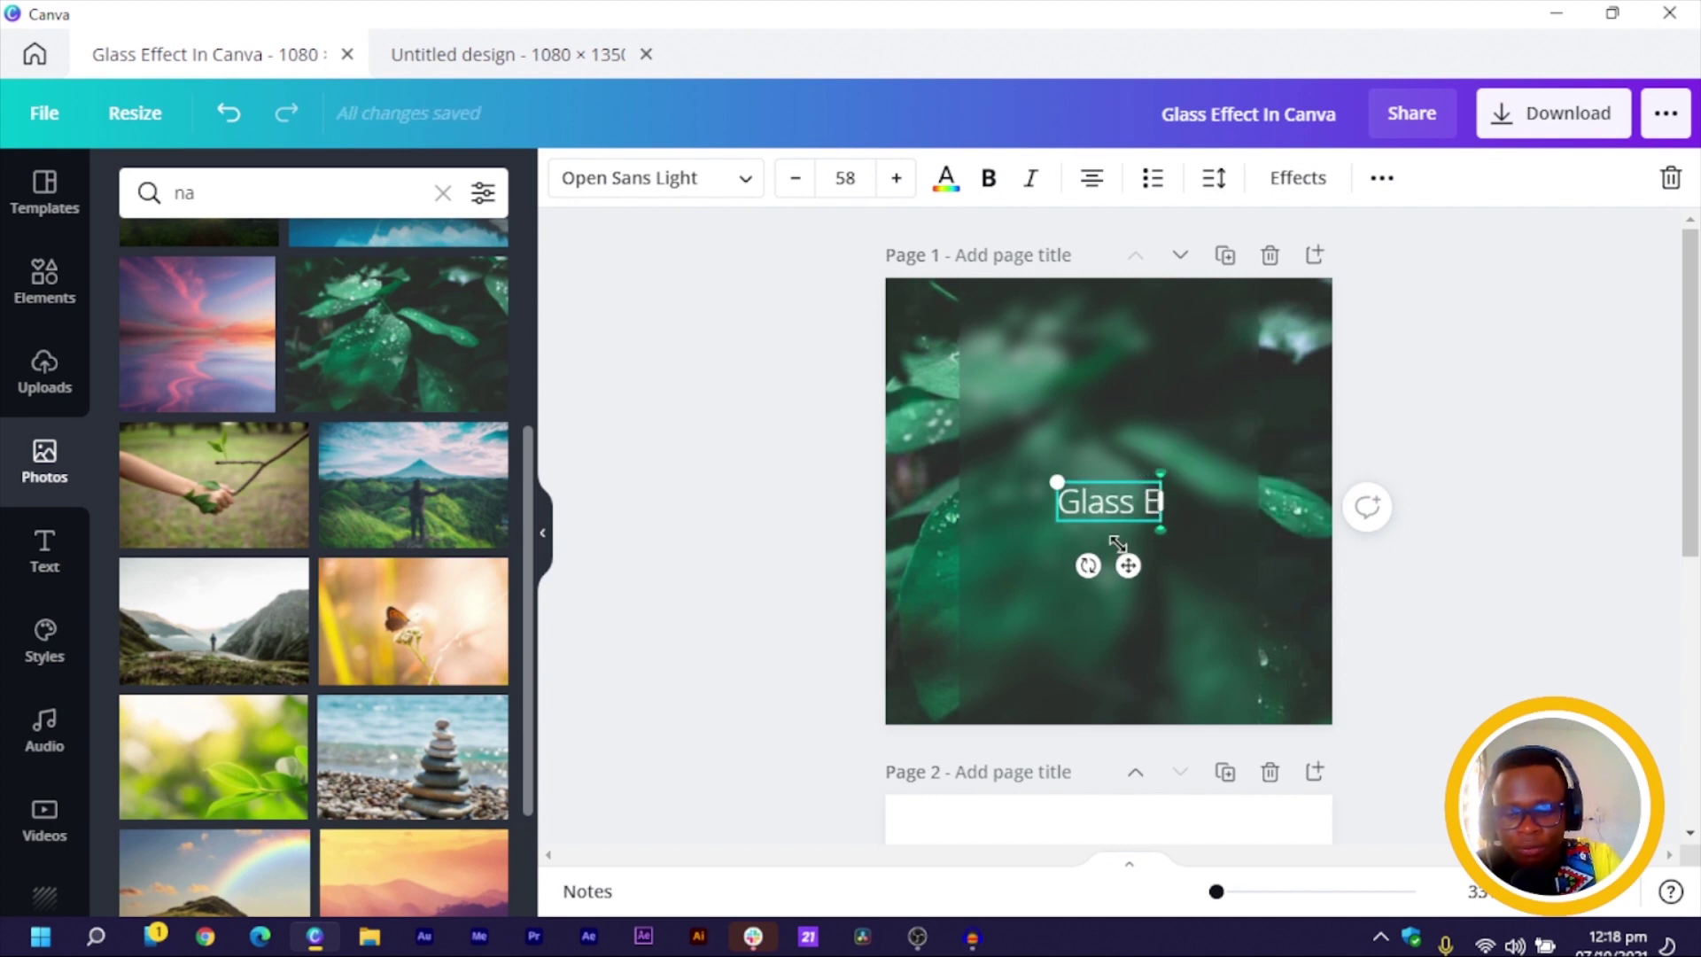
text(ffect)
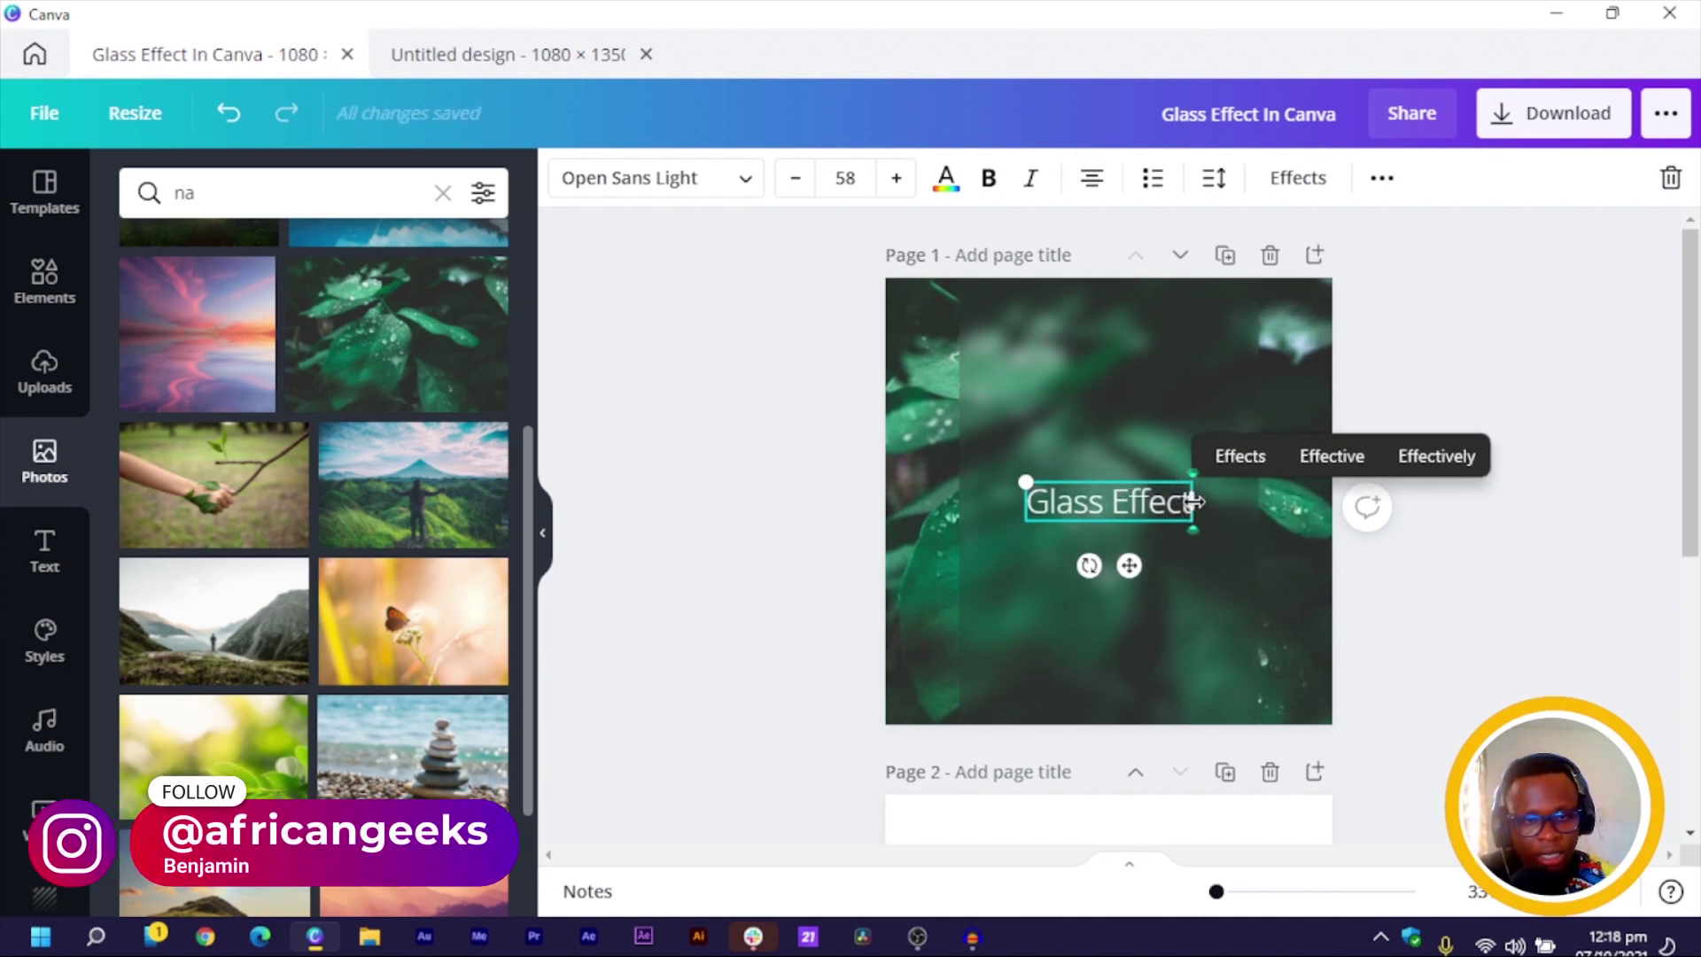
drag(1194, 502, 1124, 490)
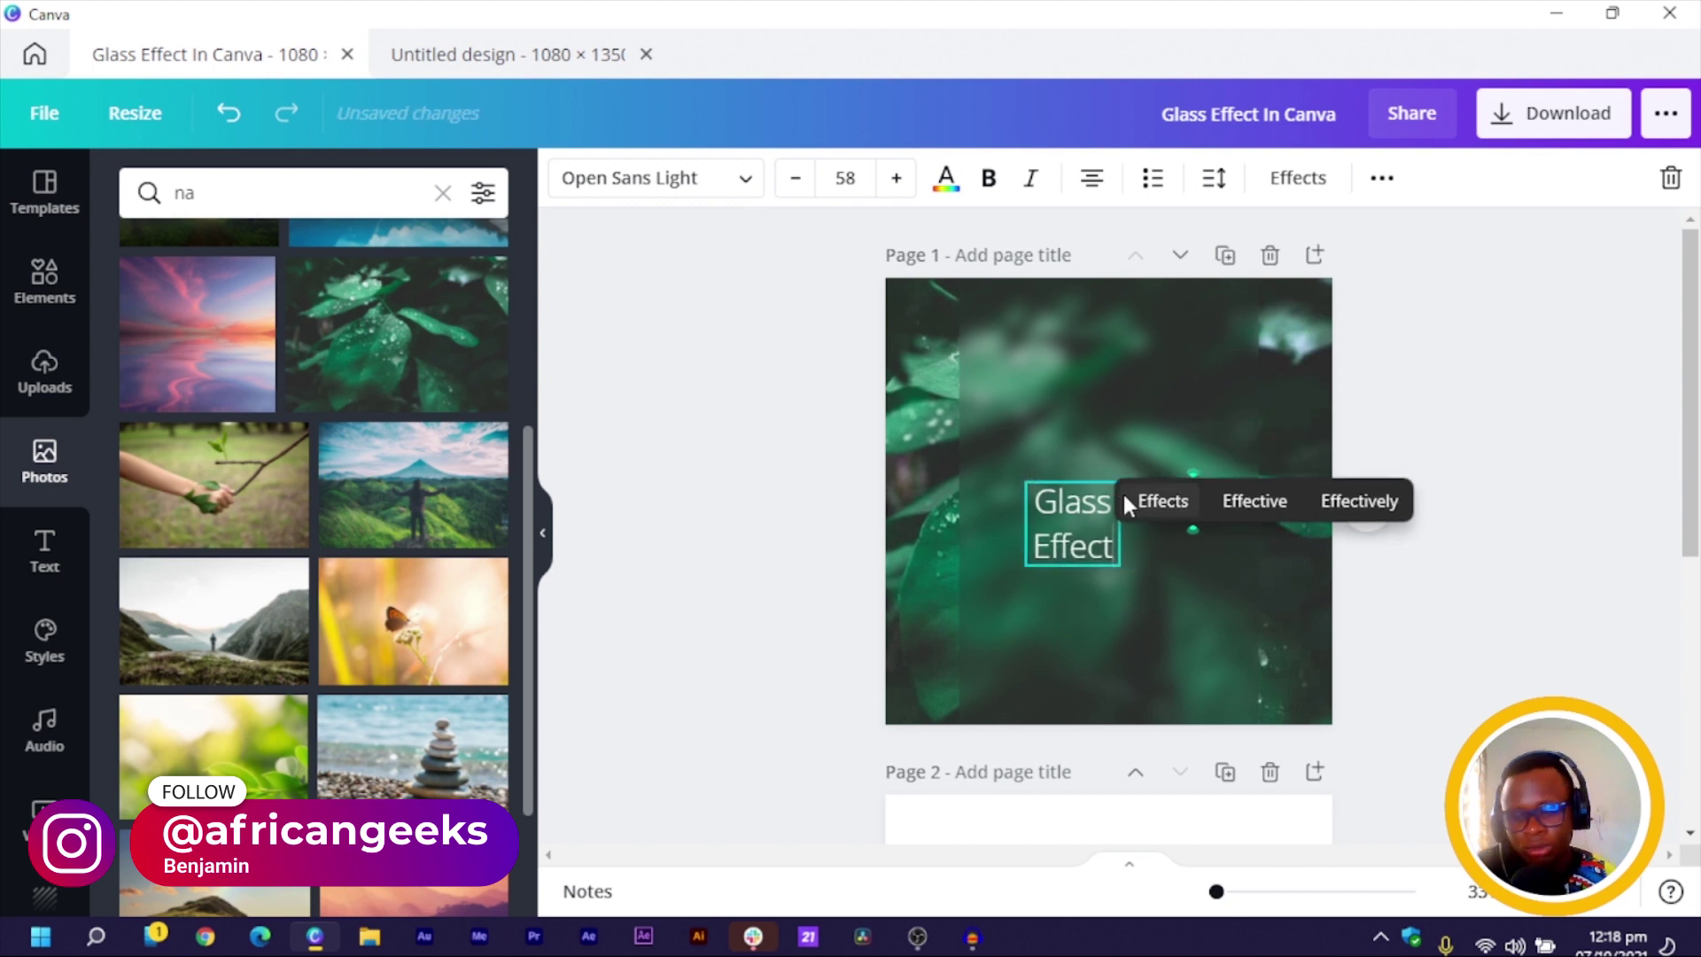
key(ctrl+a)
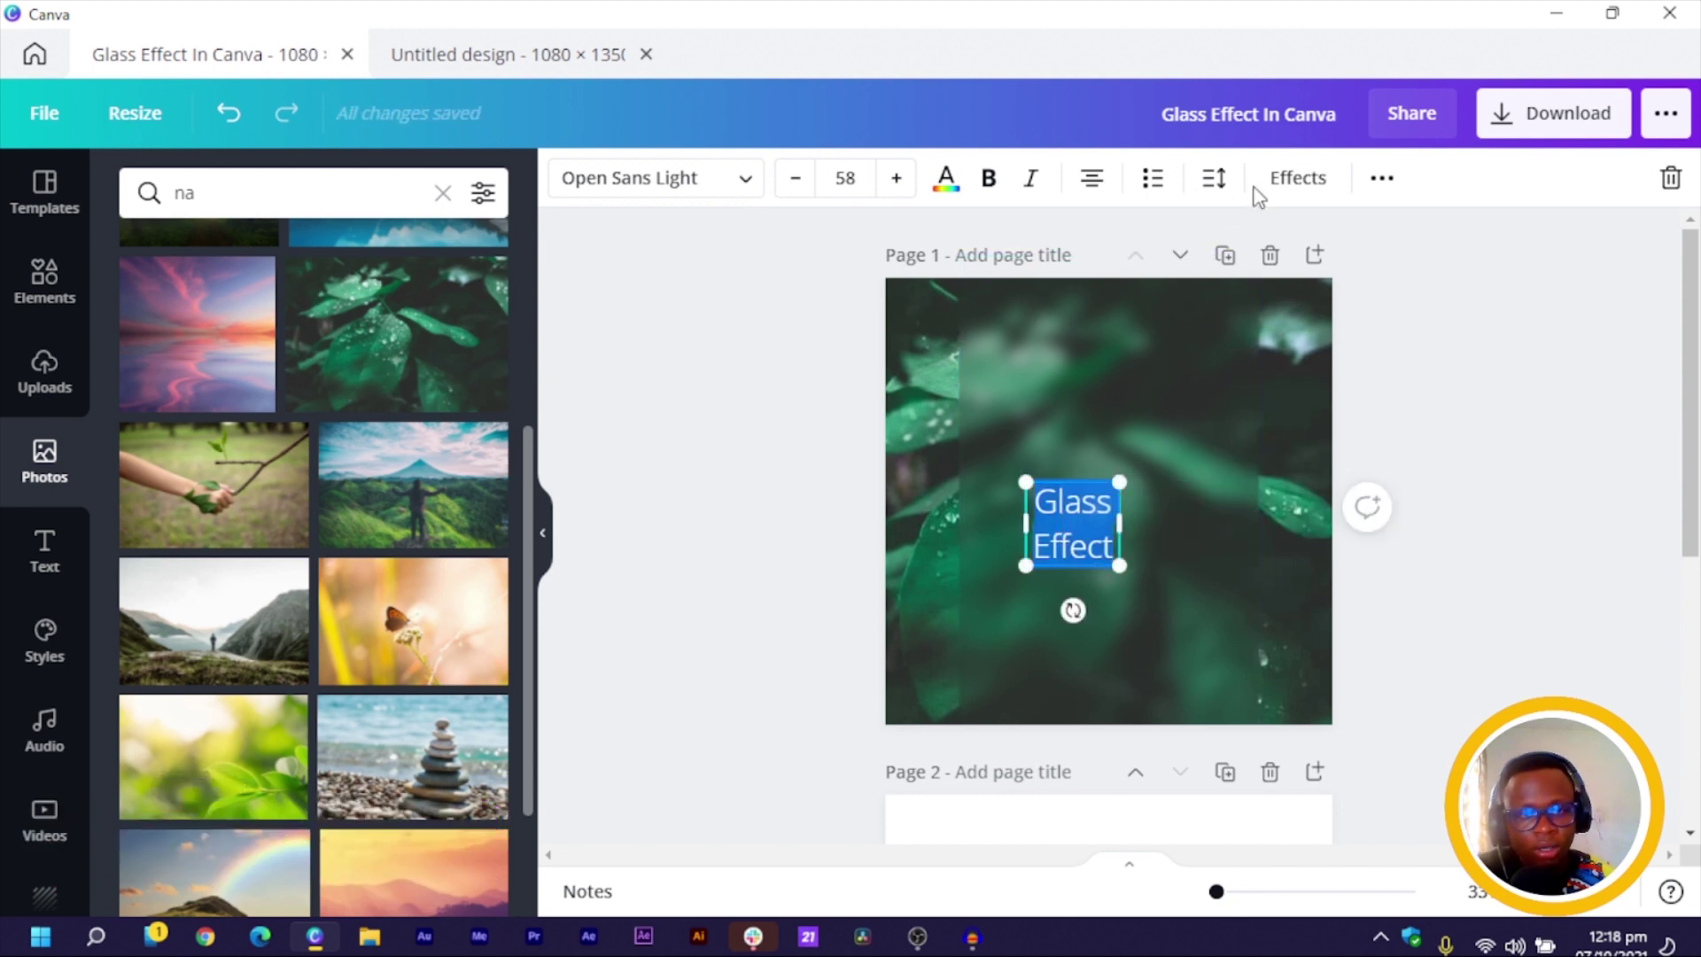
click(1091, 178)
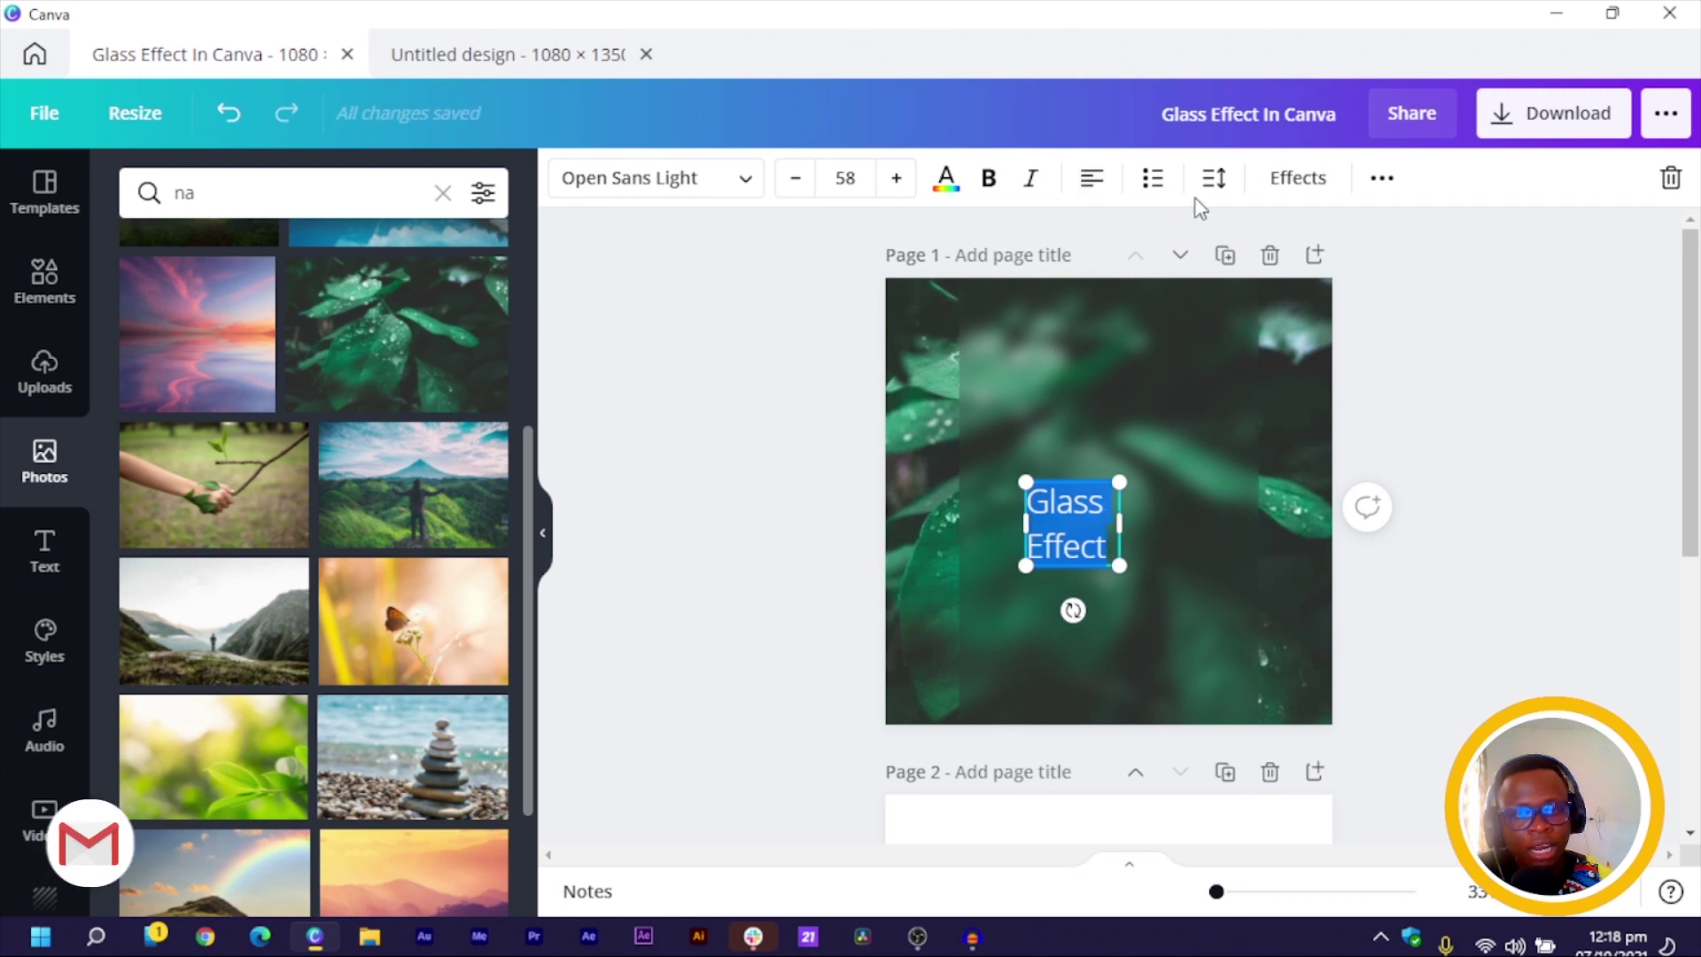
click(1213, 179)
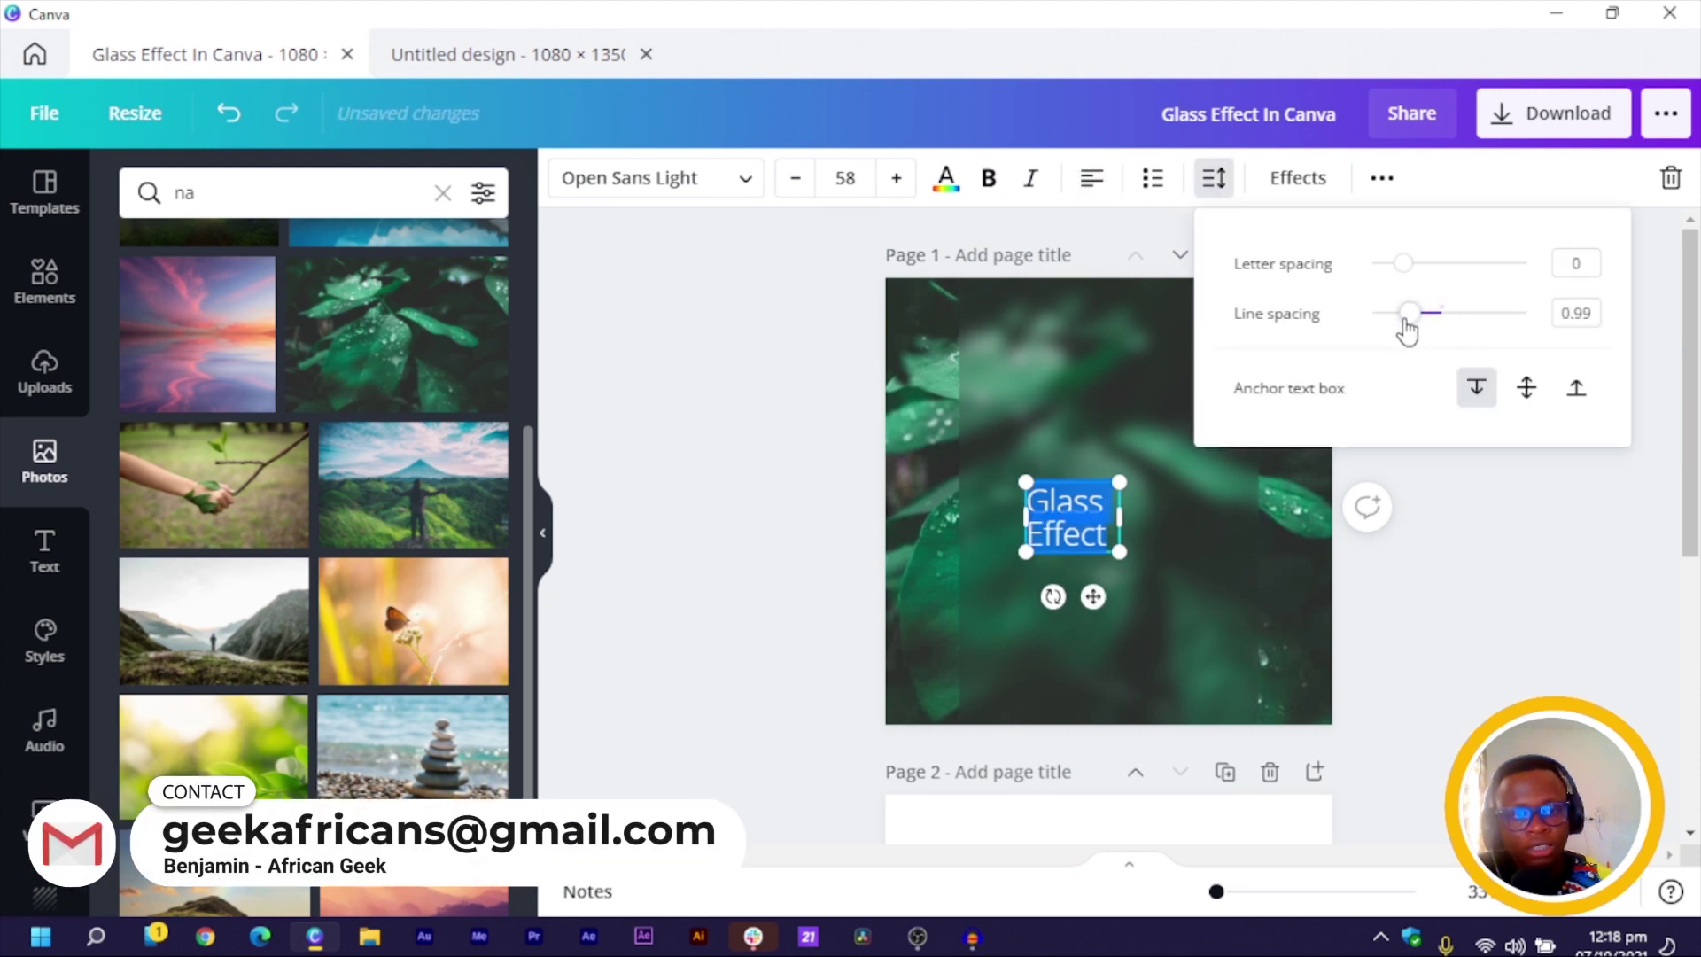
drag(1405, 330, 1412, 342)
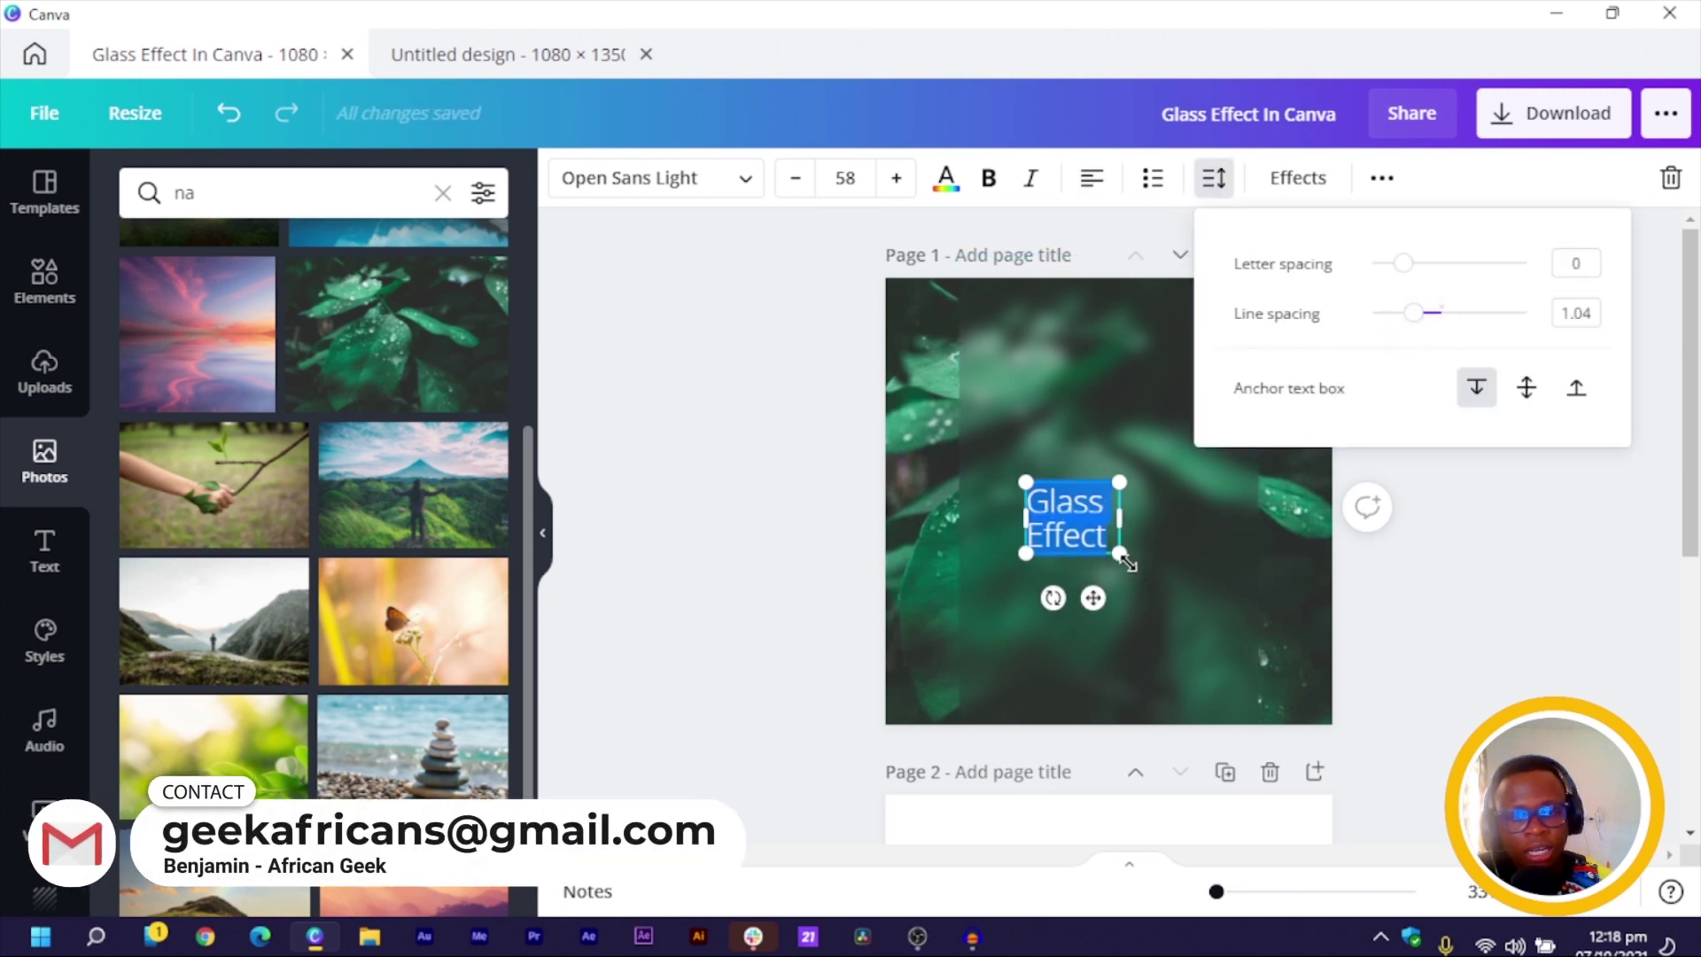
- Enlarge the Glass Effect text to size 144 and centre it on the page
drag(1121, 556, 1234, 695)
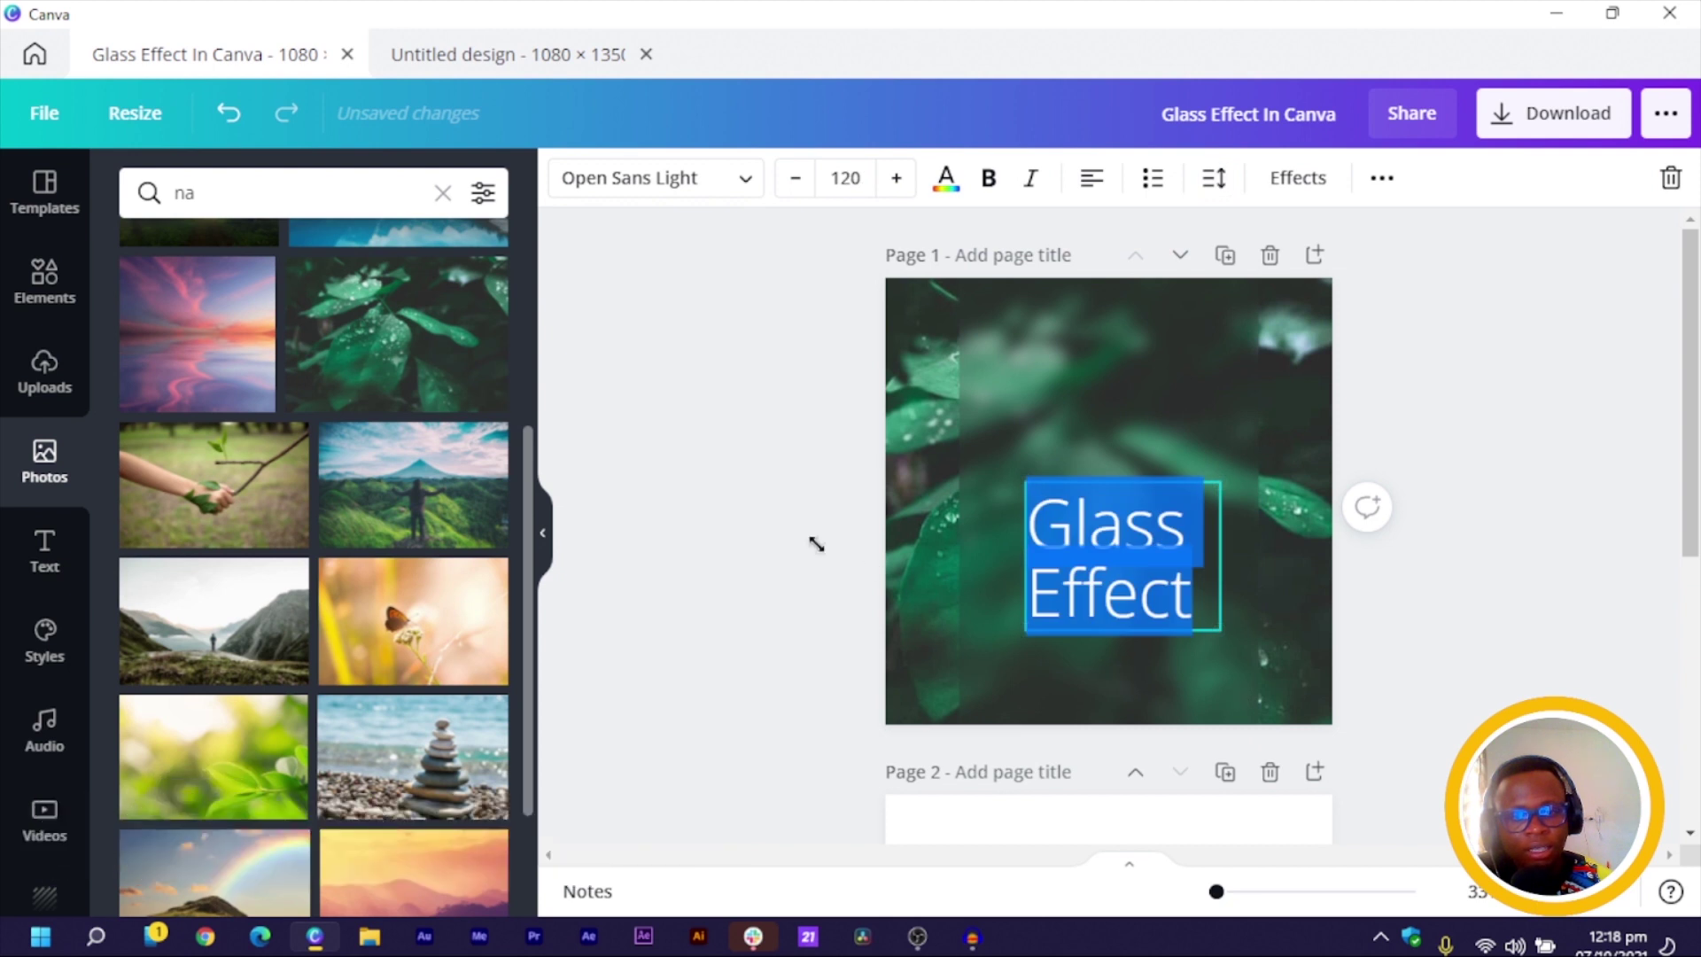
click(830, 520)
click(1151, 543)
drag(1151, 543, 1113, 494)
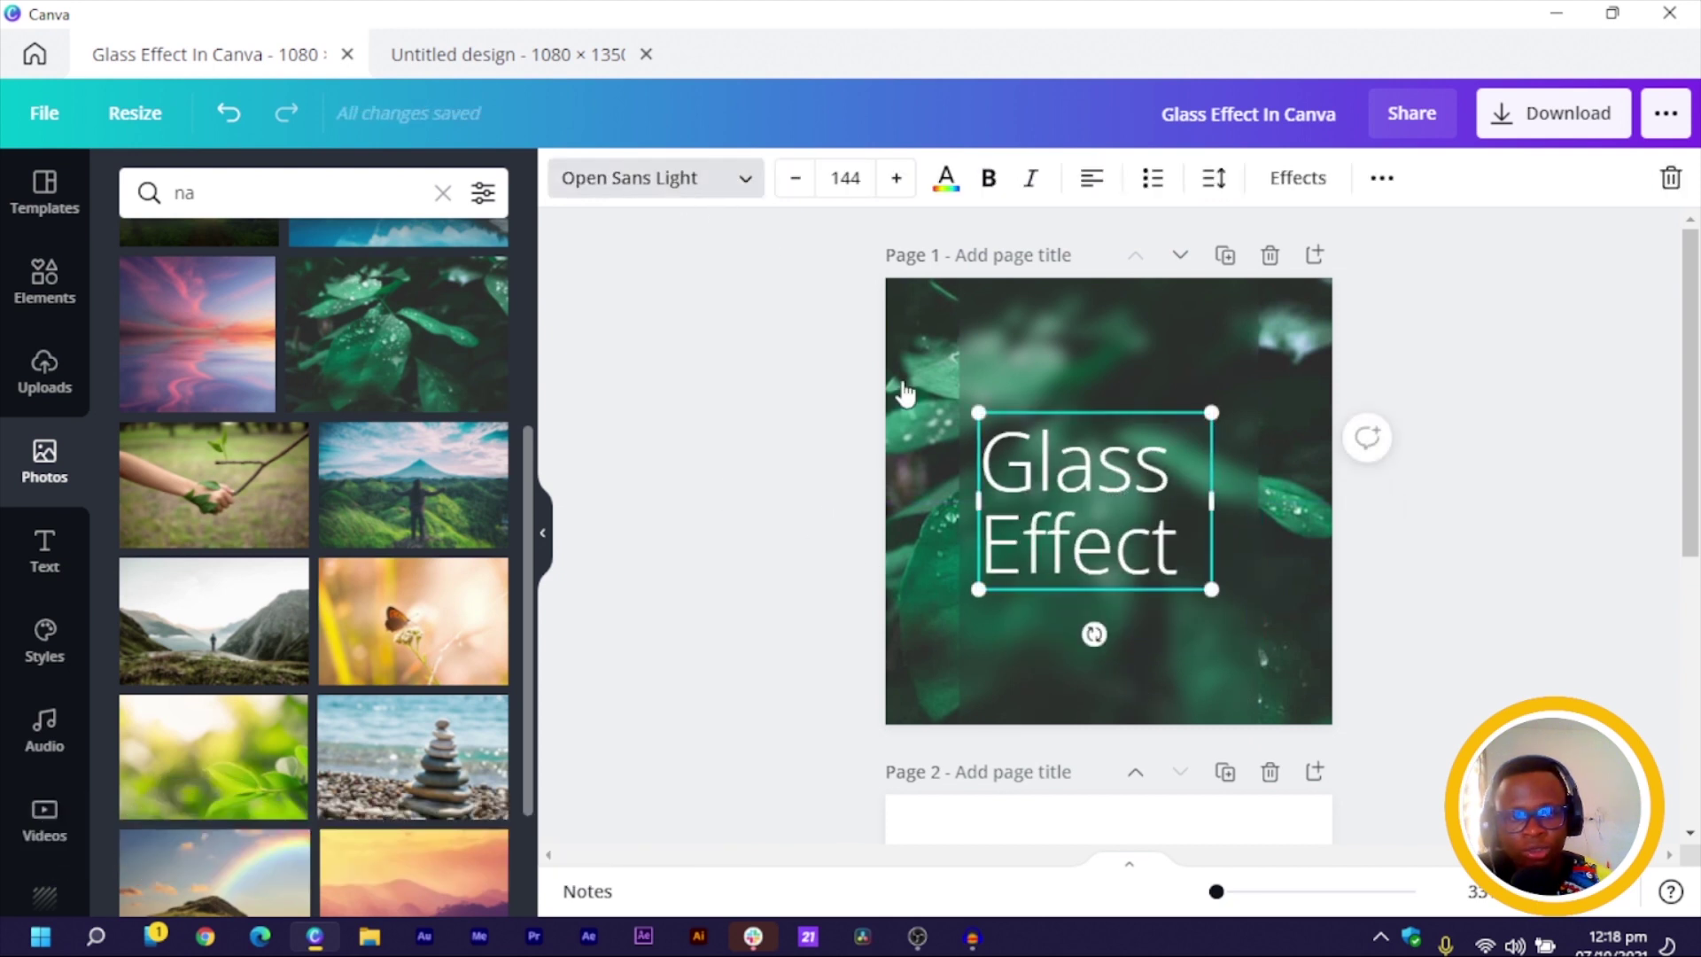
- Change the Glass Effect text's font to League Spartan, found by searching 'lea'
click(687, 182)
click(318, 192)
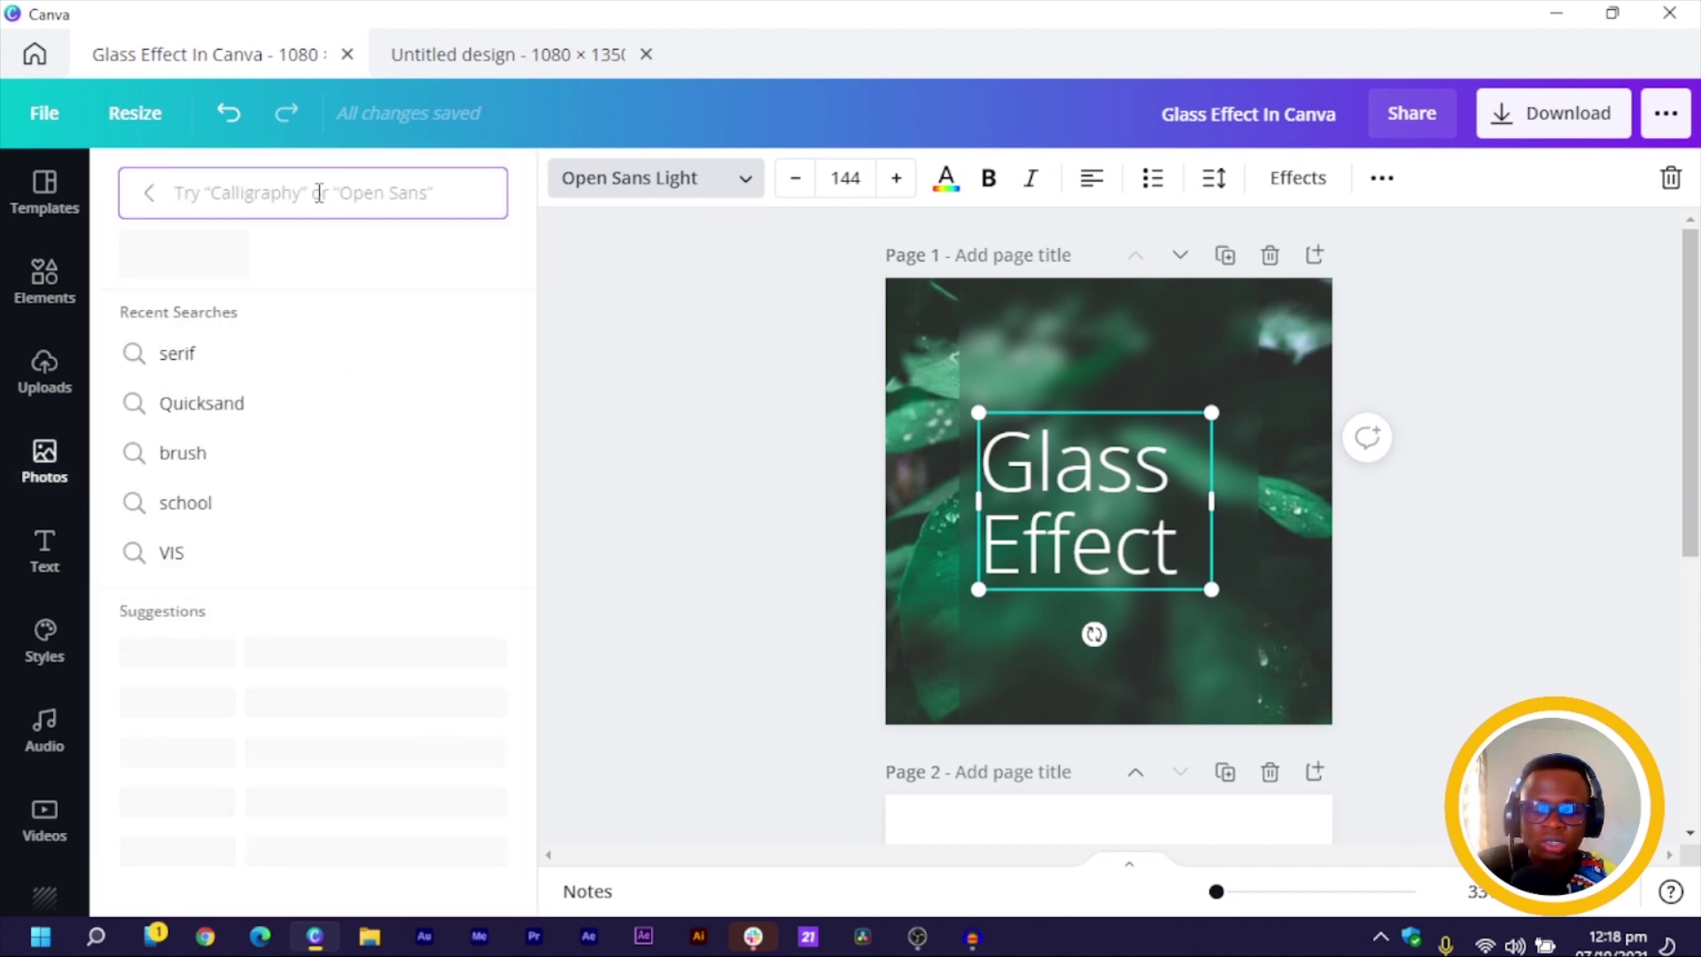
text(lea)
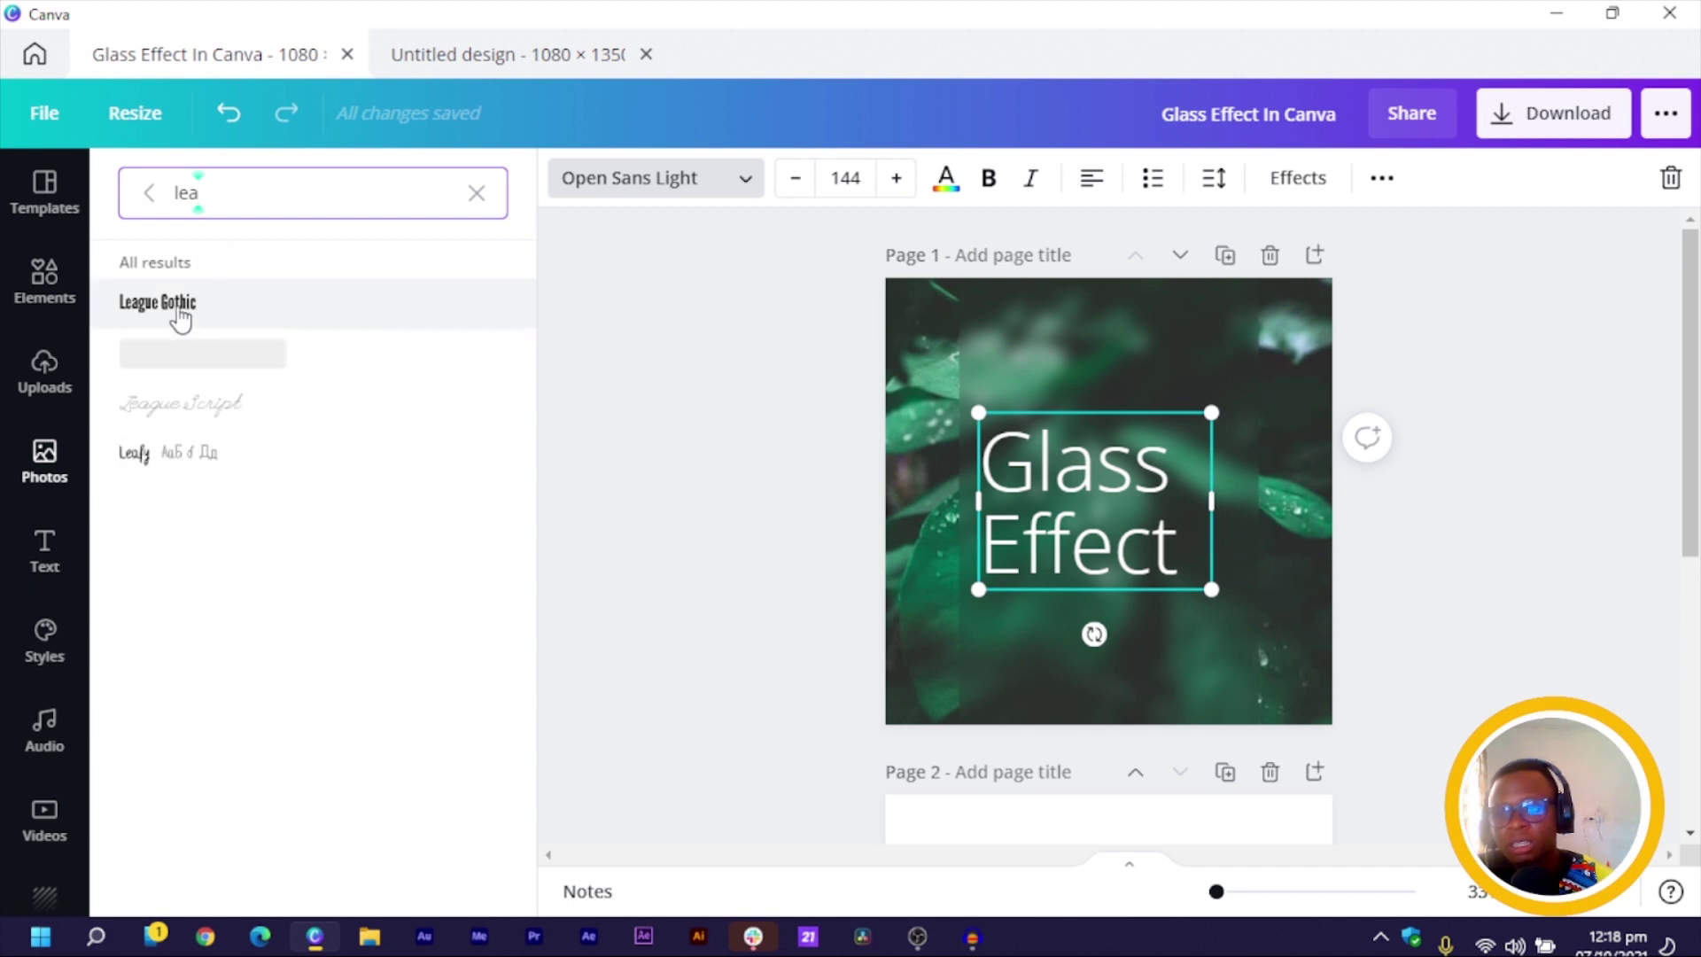
click(210, 358)
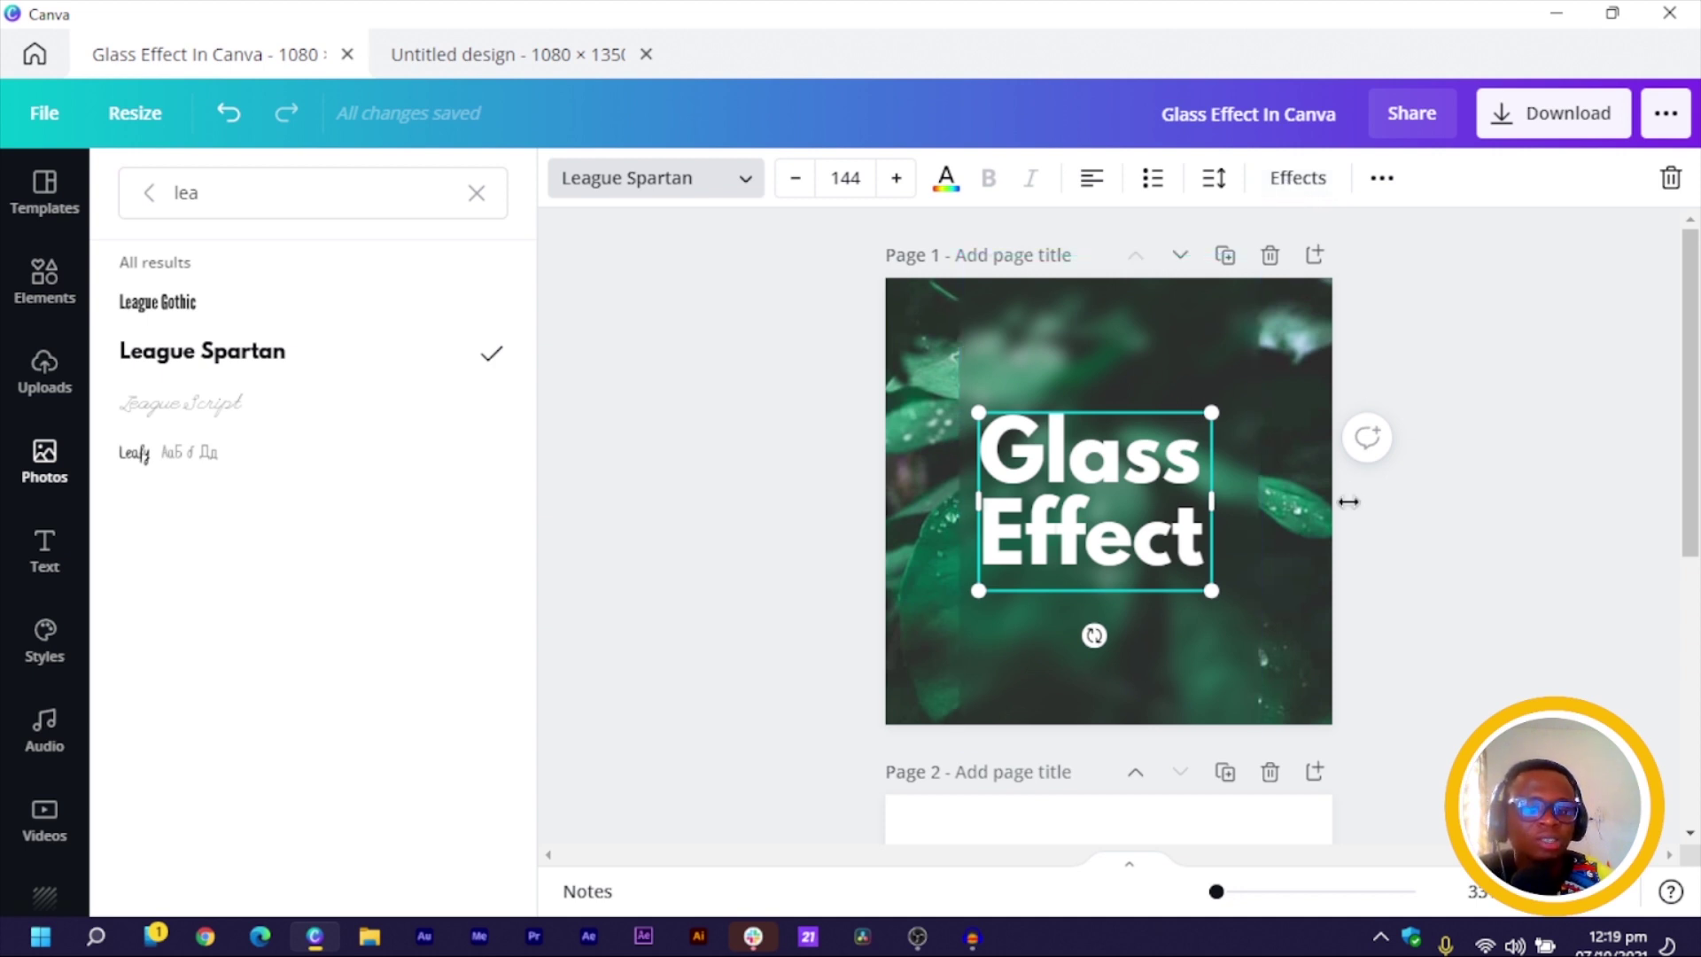
click(1528, 408)
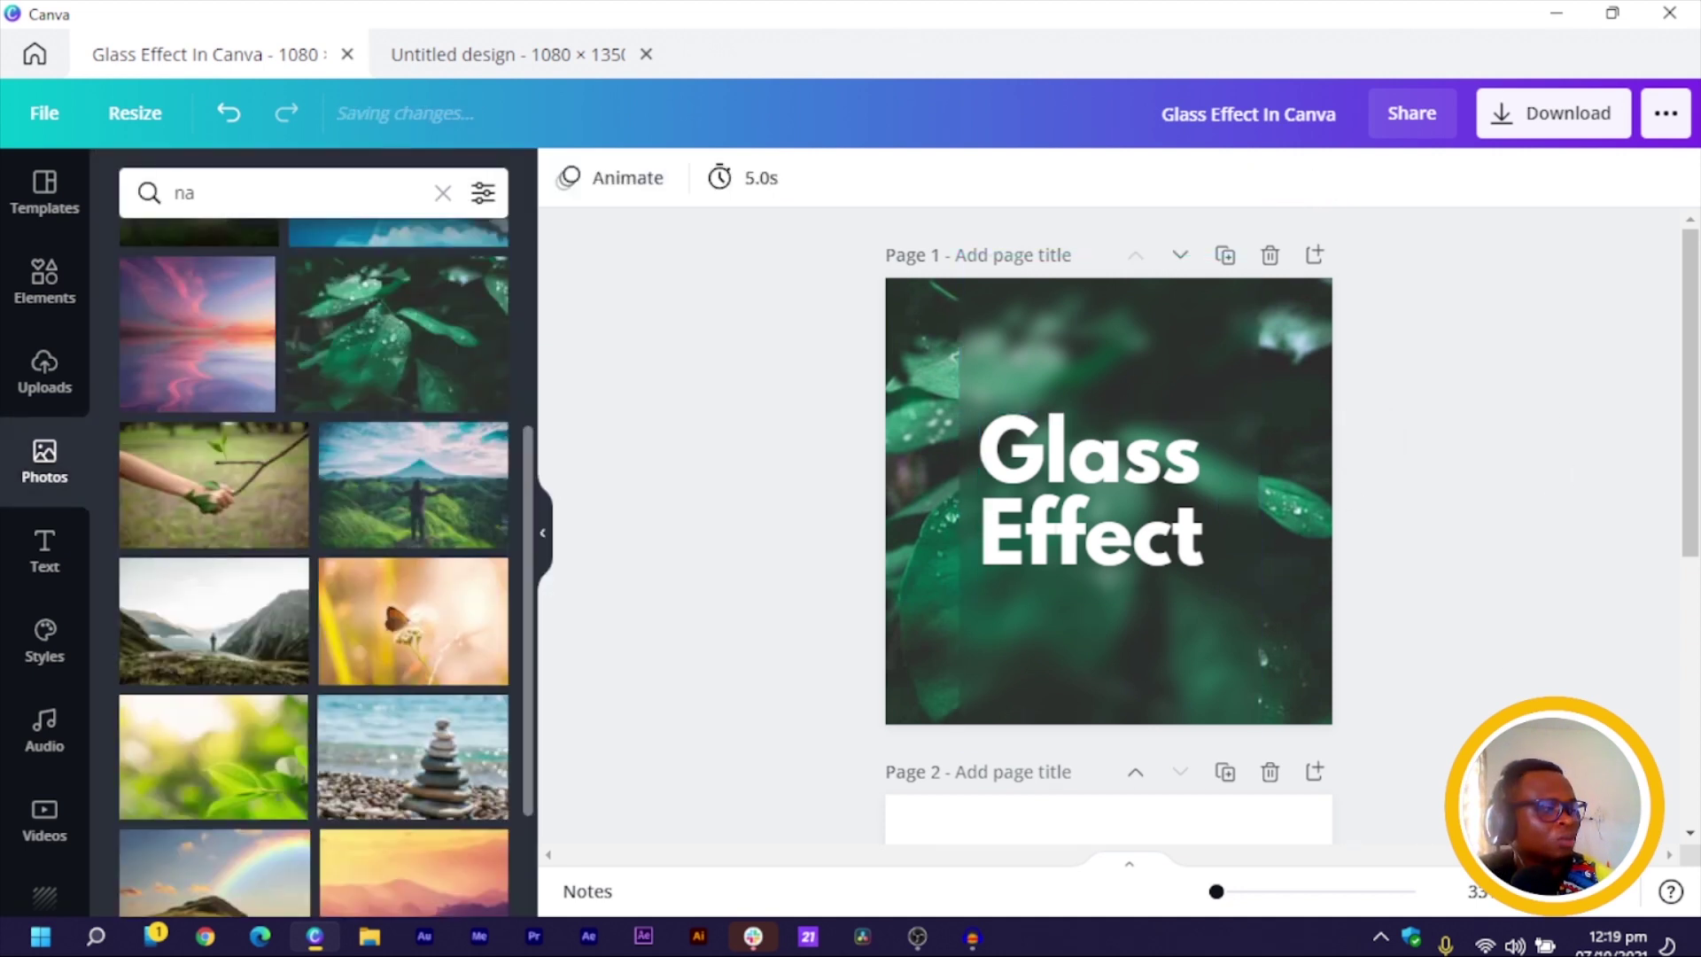
- Apply the Echo effect to the Glass Effect text
click(1152, 525)
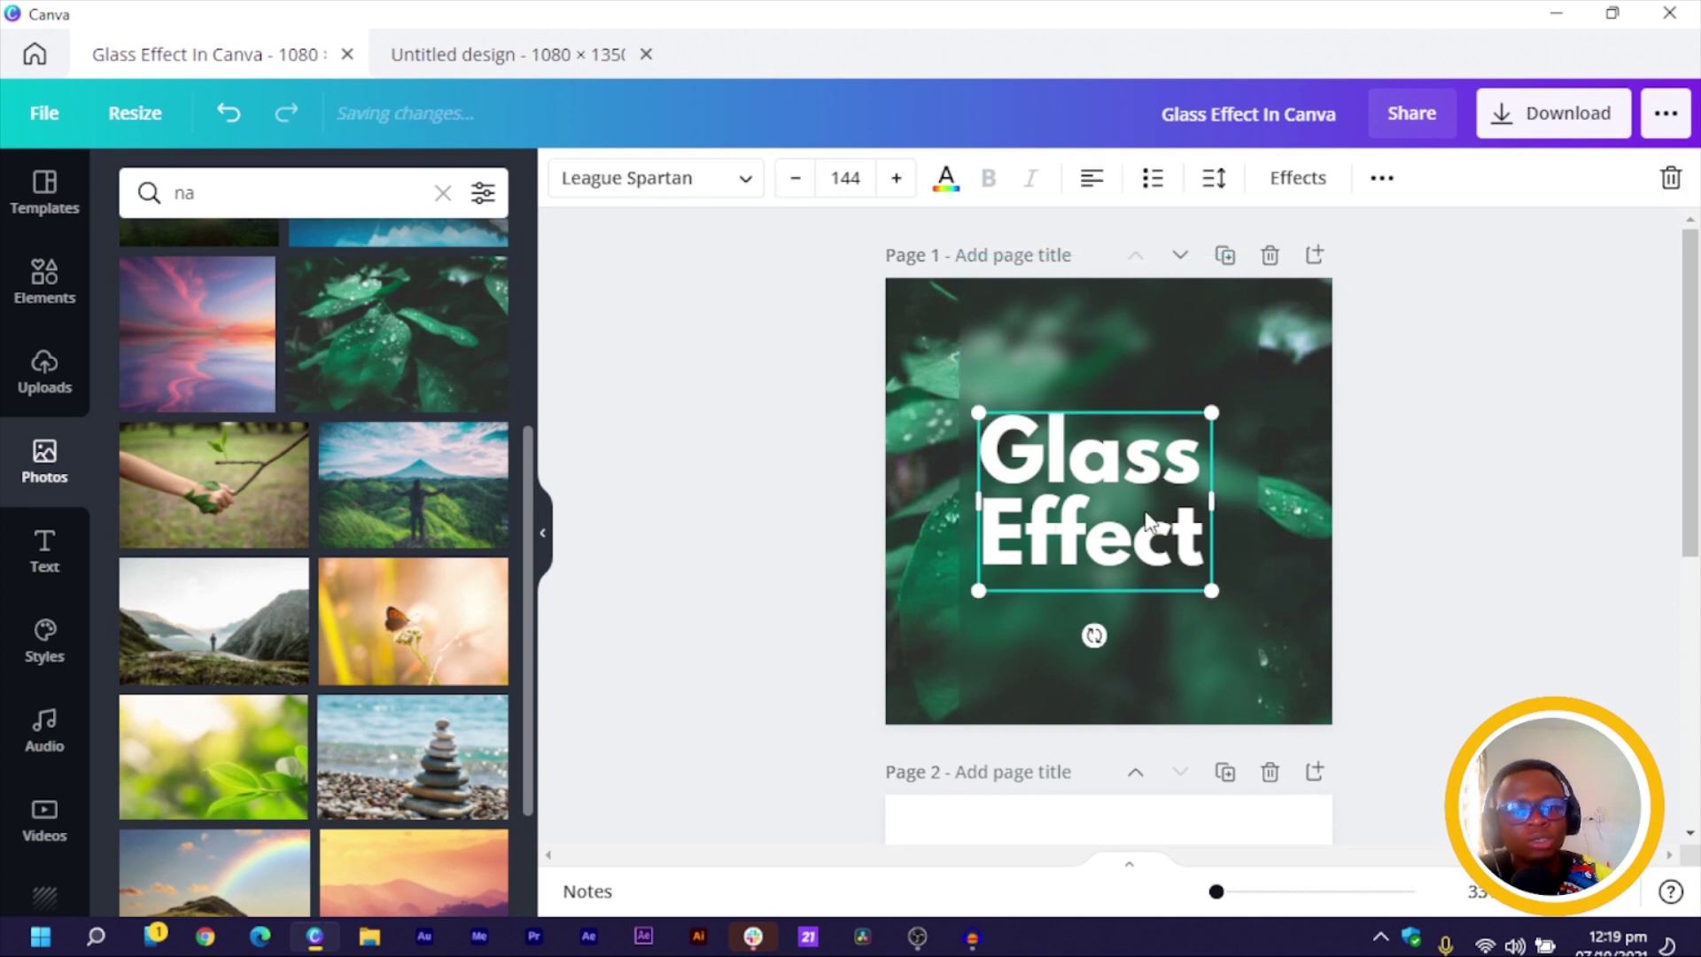
click(1322, 181)
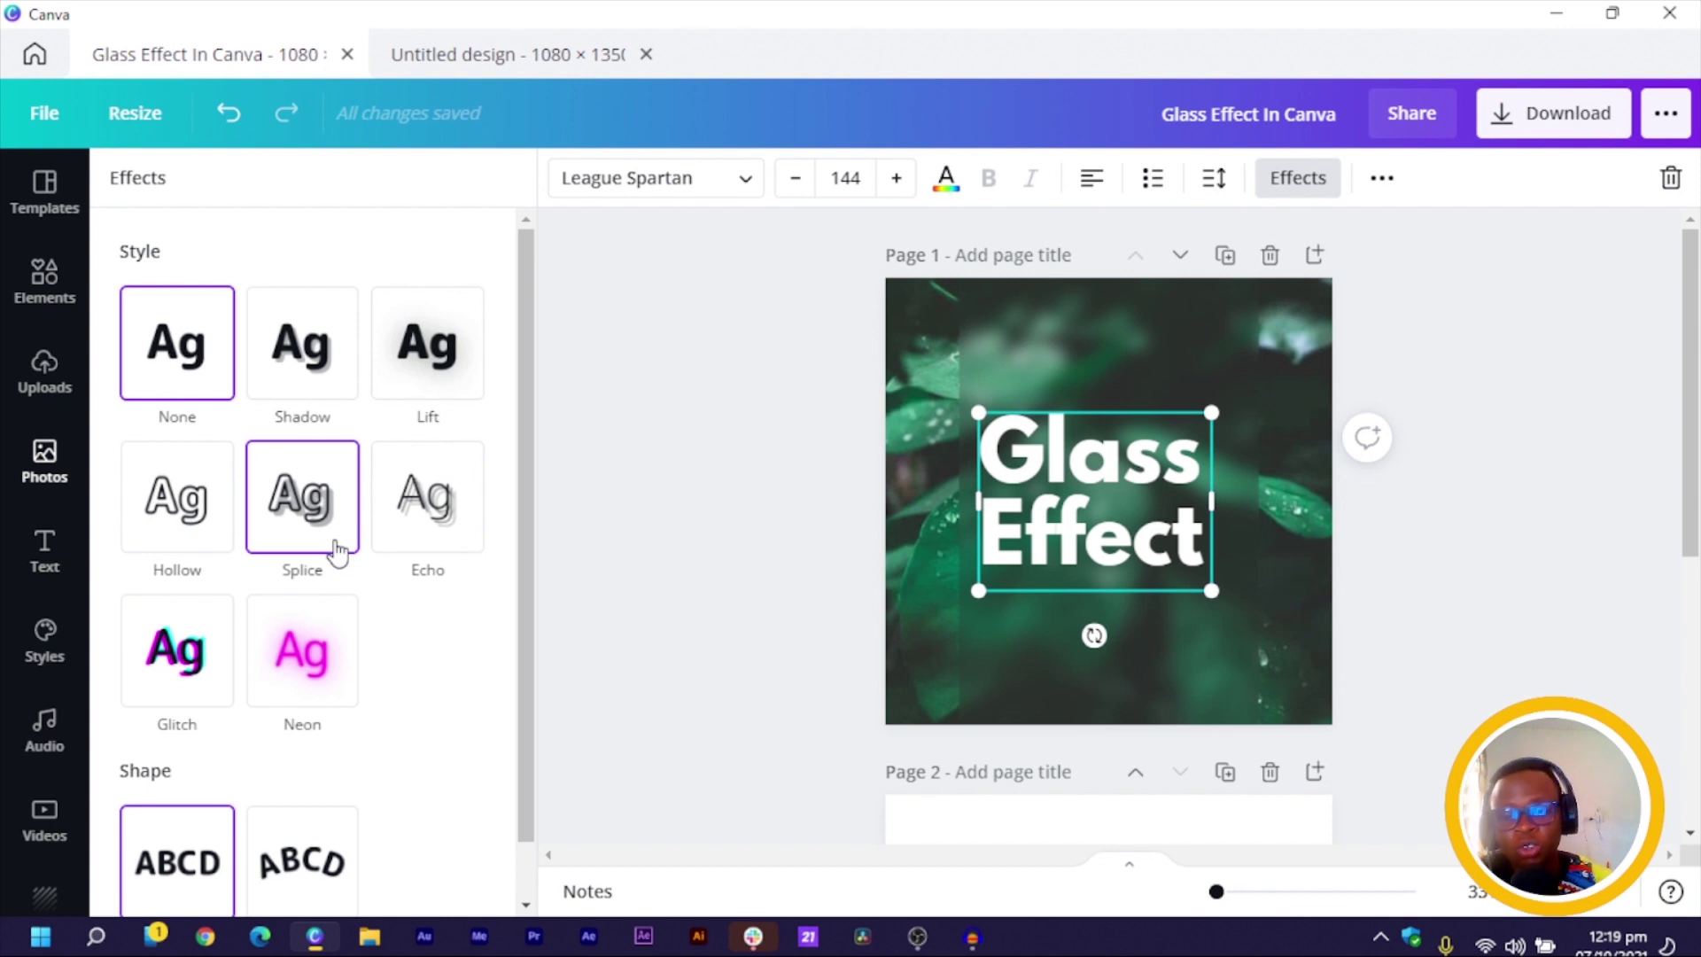
click(410, 536)
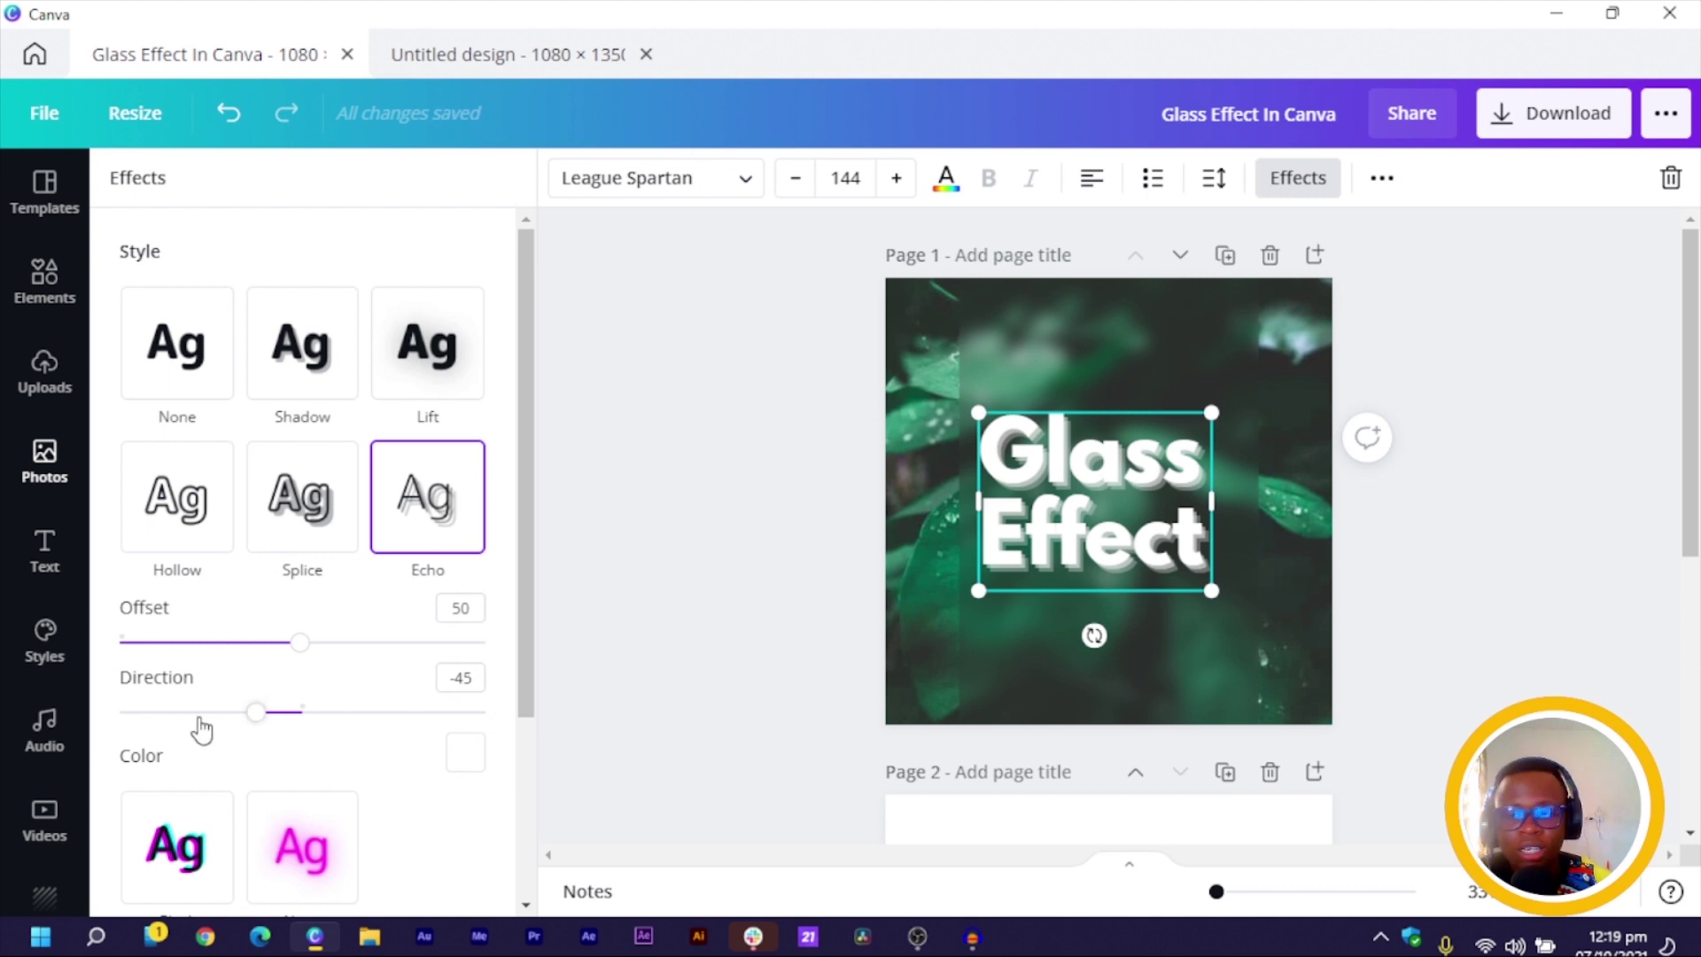
scroll(449, 664, down, 4)
scroll(441, 656, up, 4)
- Colour the echo leaf green #329775 by sampling the photo with the eyedropper
click(465, 742)
scroll(213, 594, down, 2)
scroll(222, 532, up, 3)
click(138, 379)
click(425, 631)
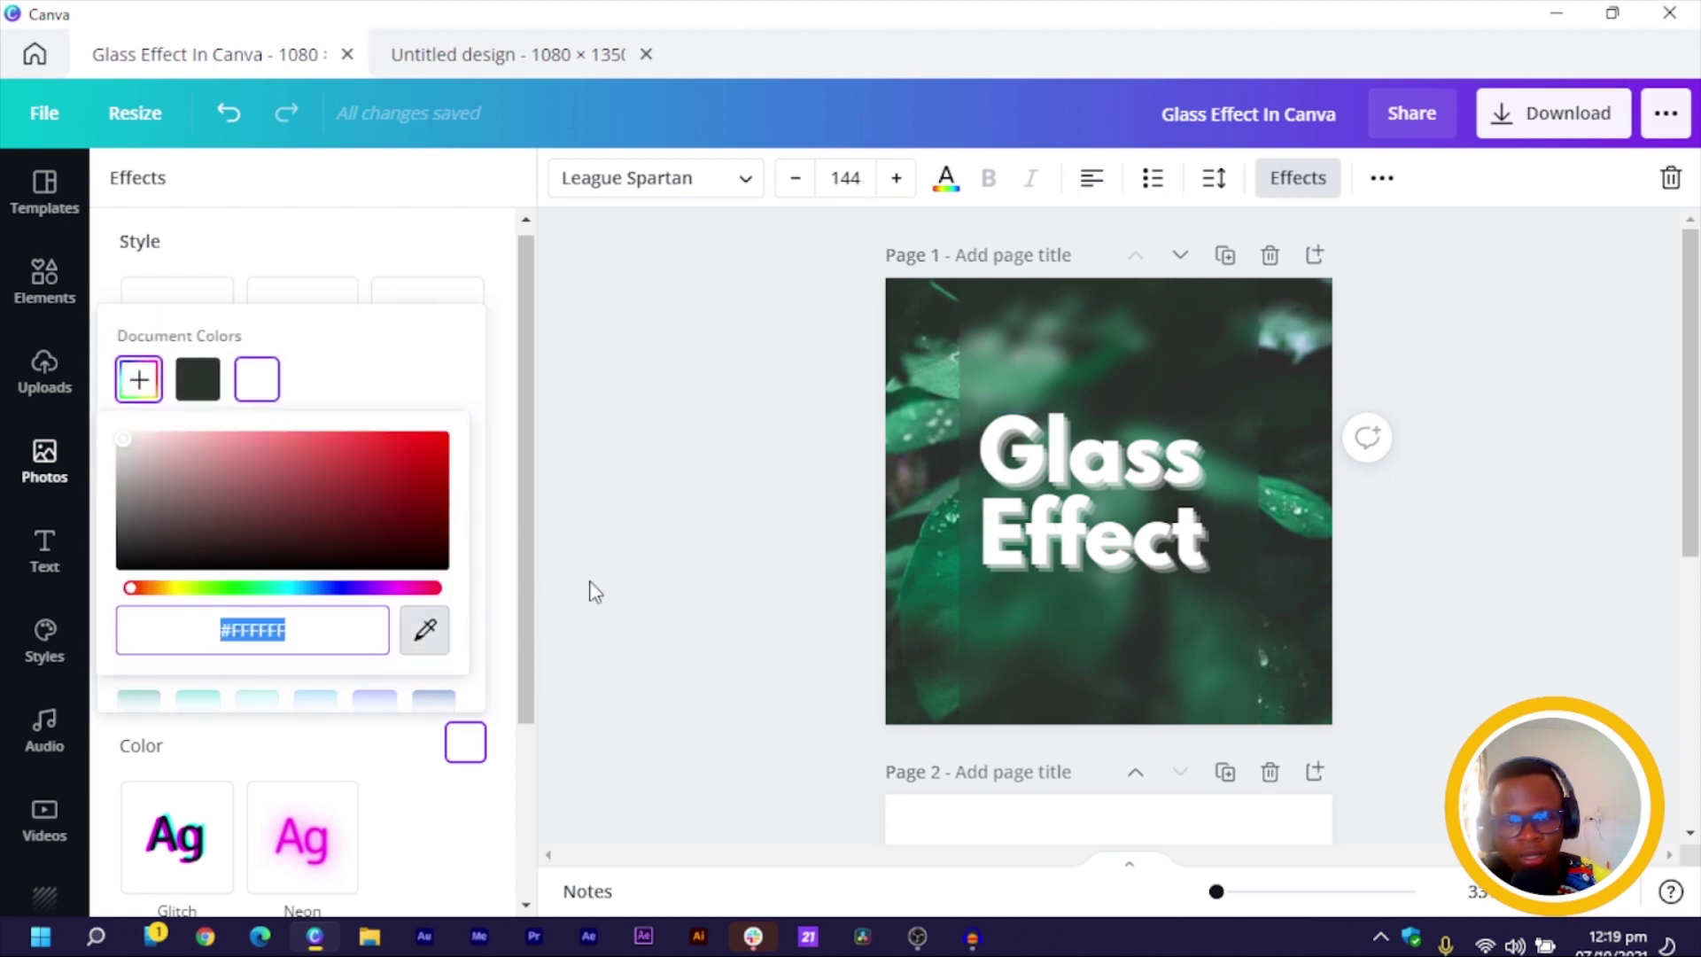
click(916, 407)
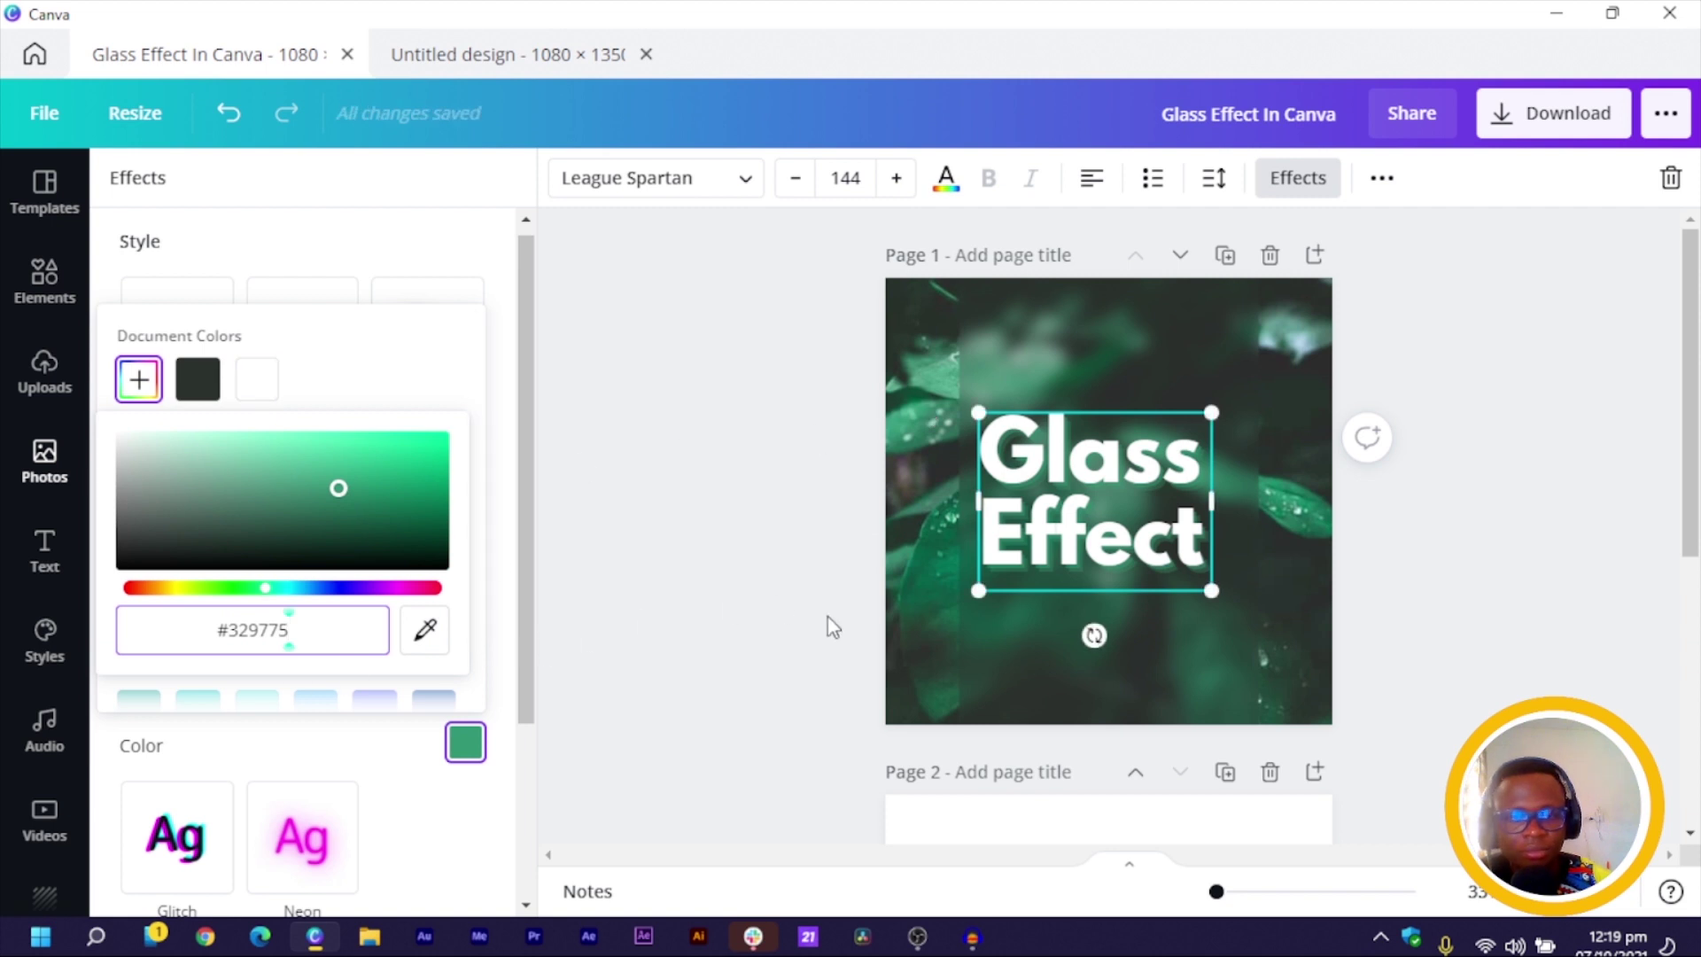
click(731, 523)
- Enlarge the Glass Effect text to size 165 and move it back to the page centre
click(1056, 567)
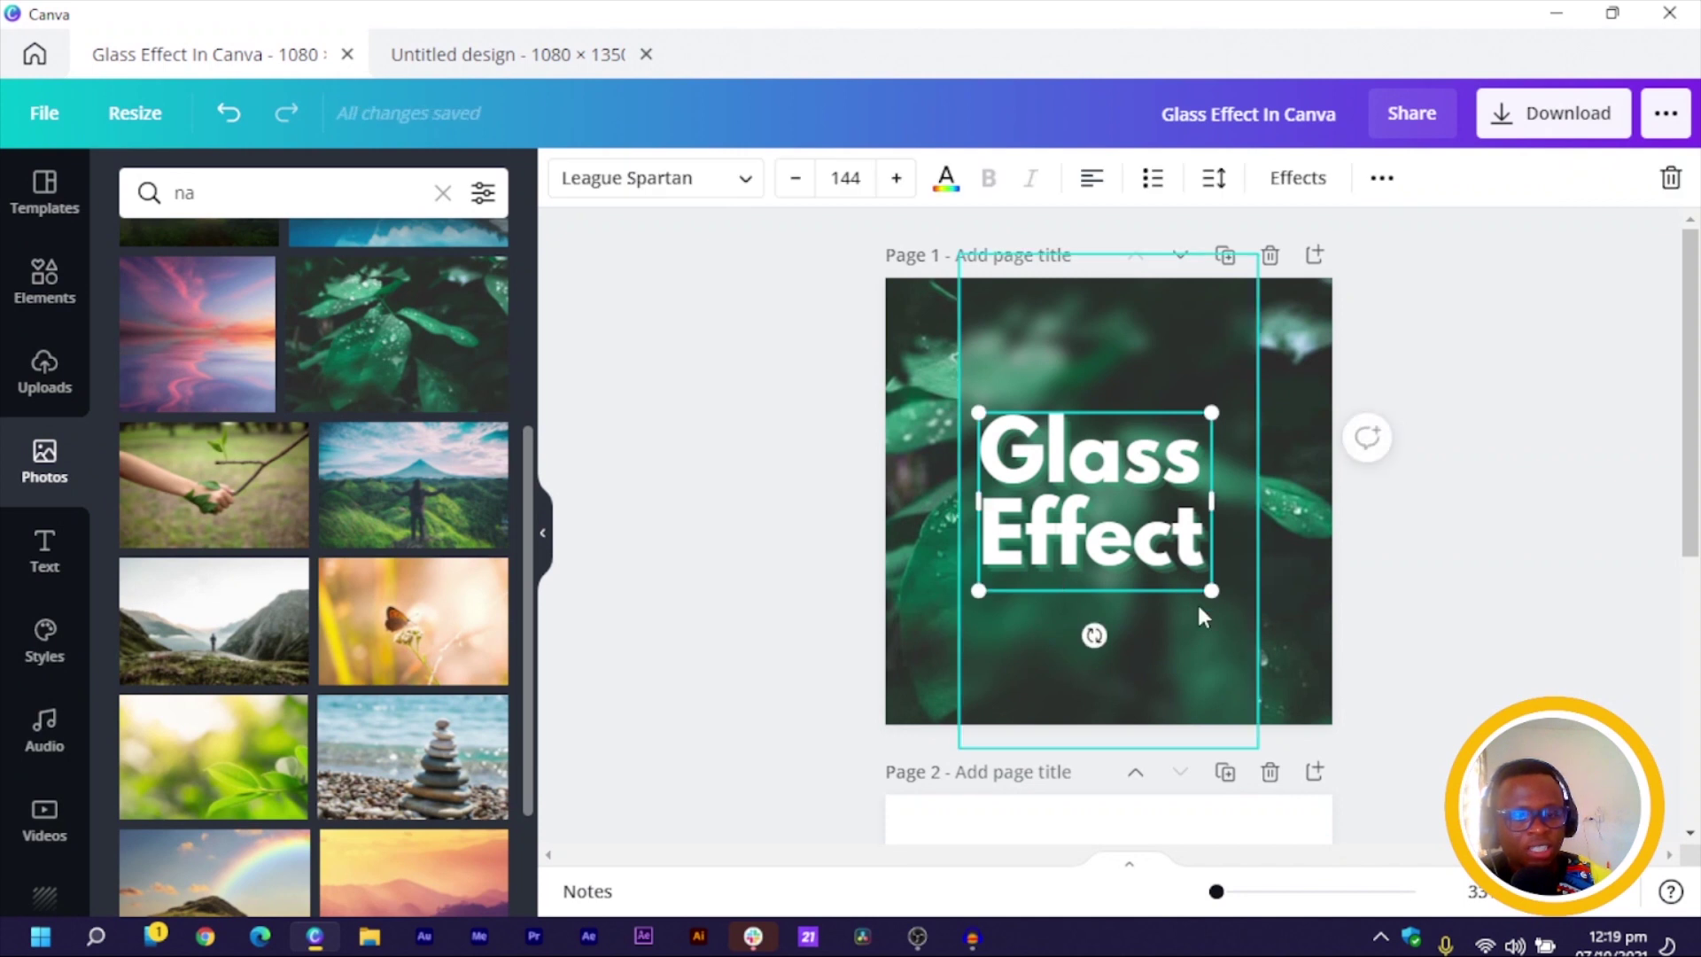
drag(1211, 590, 1244, 614)
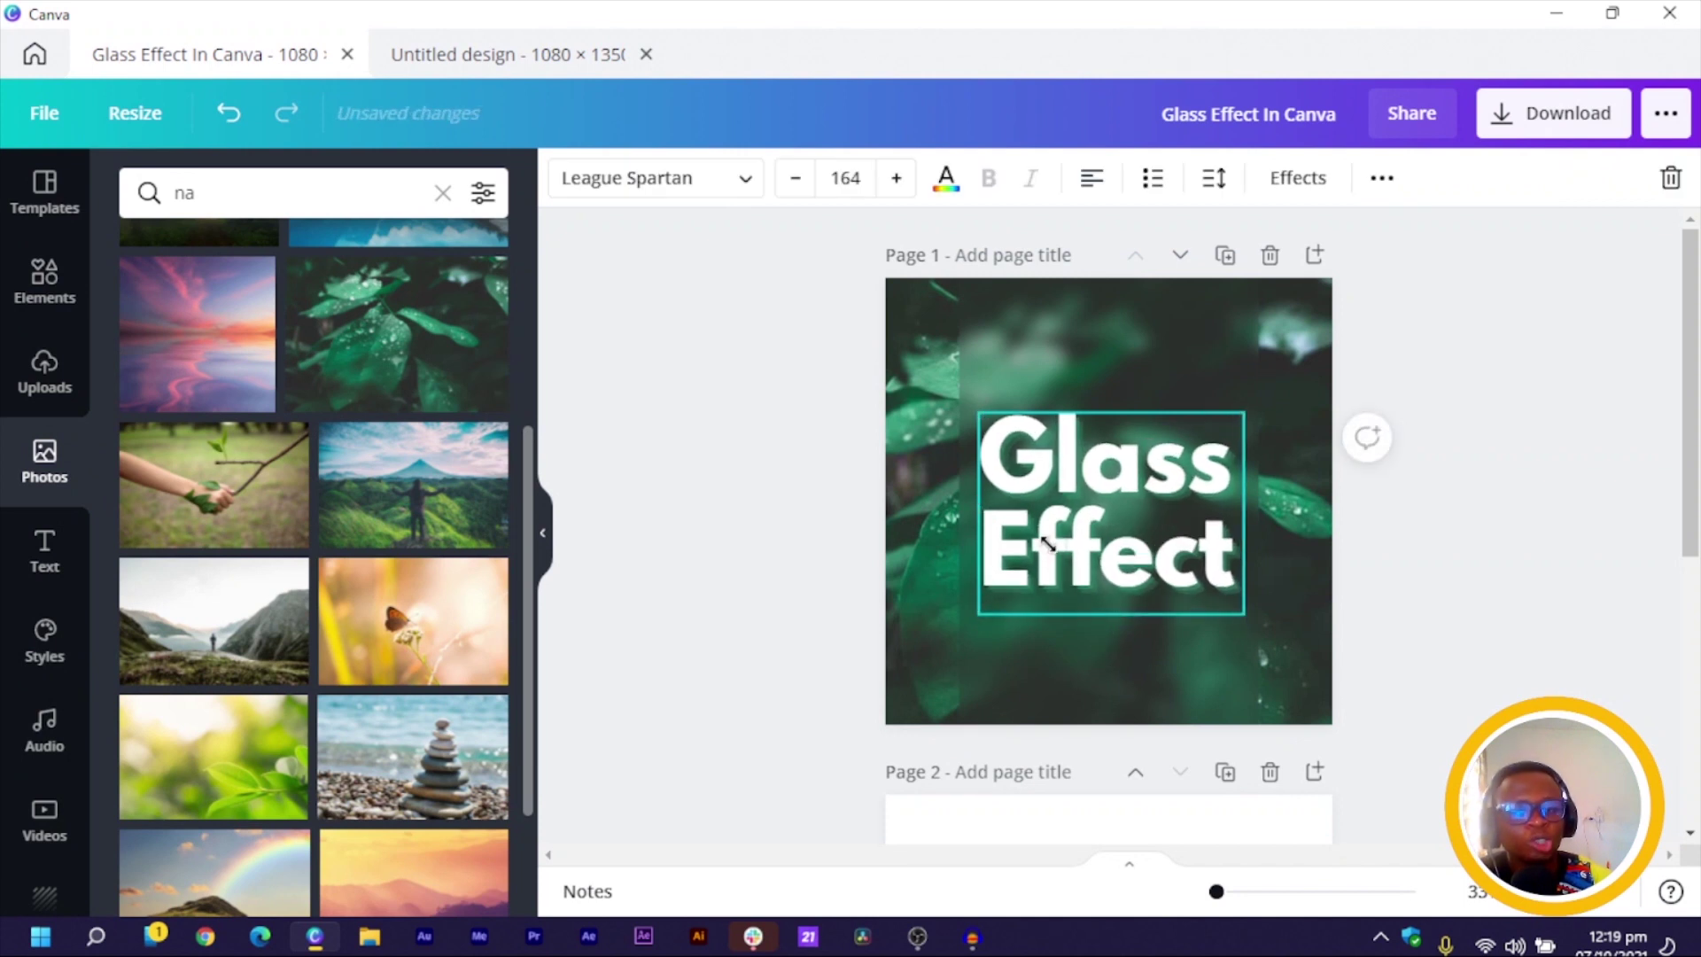
drag(1046, 528, 1049, 563)
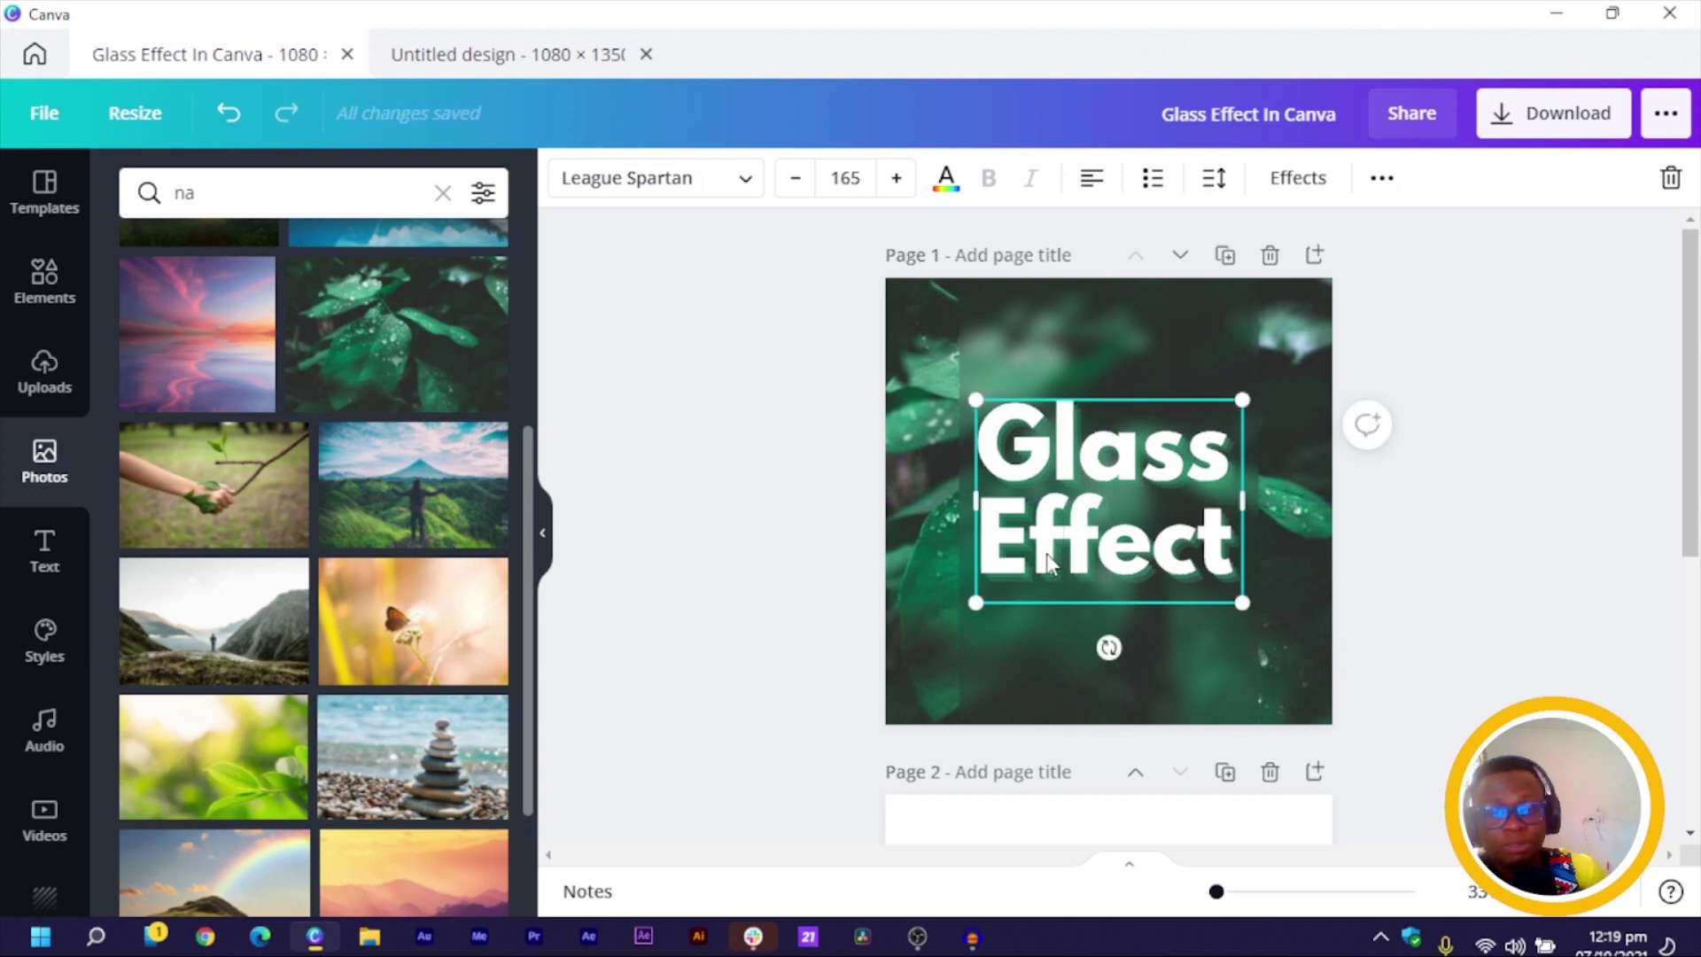